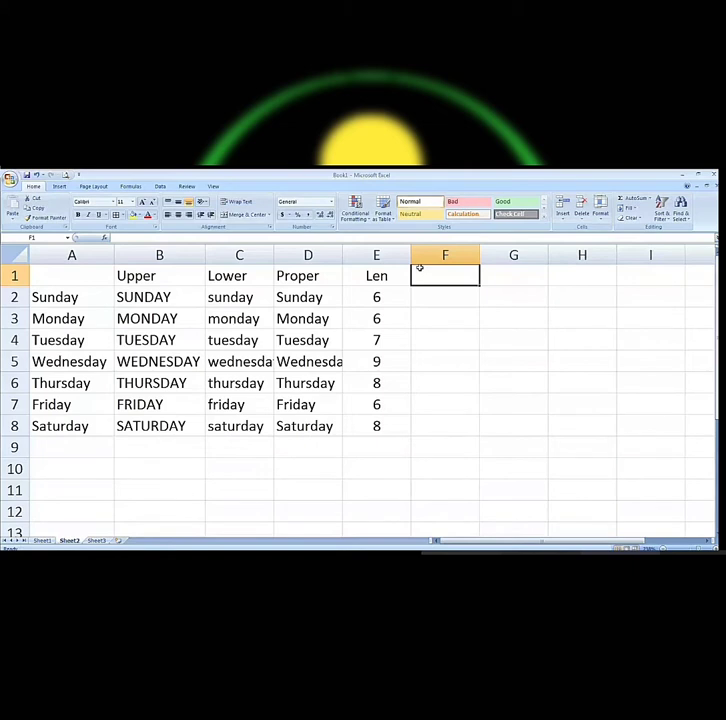
# Enter 'Sun day', with extra spaces between the words, into cell D10.
pyautogui.click(320, 468)
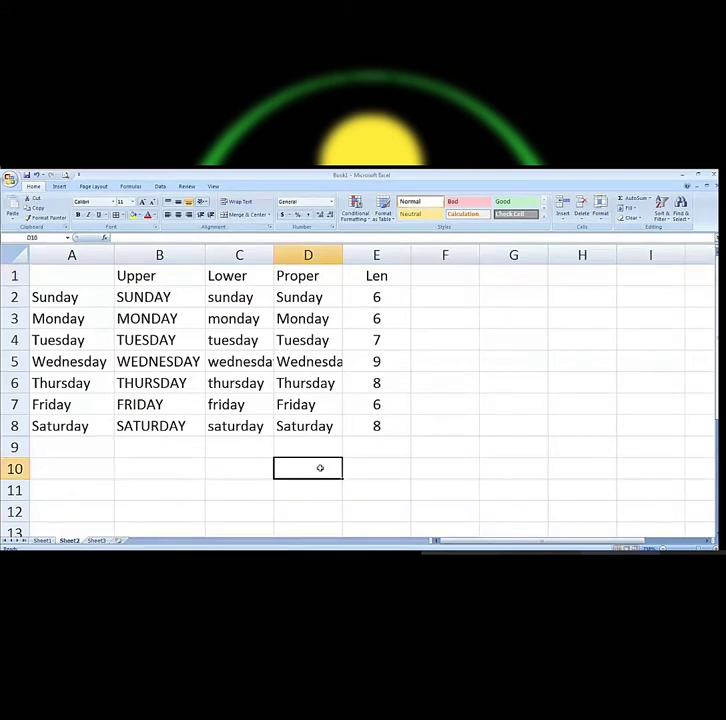
pyautogui.write('S')
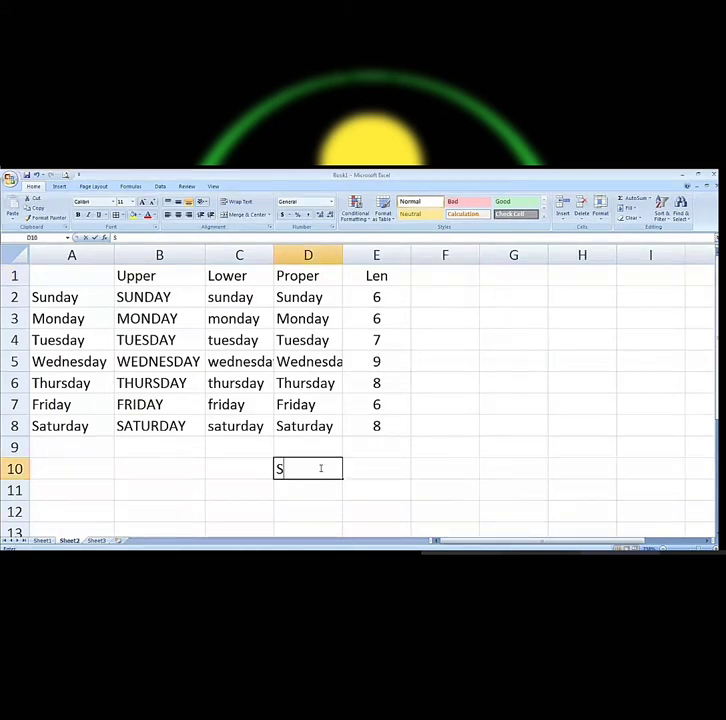
pyautogui.write('U')
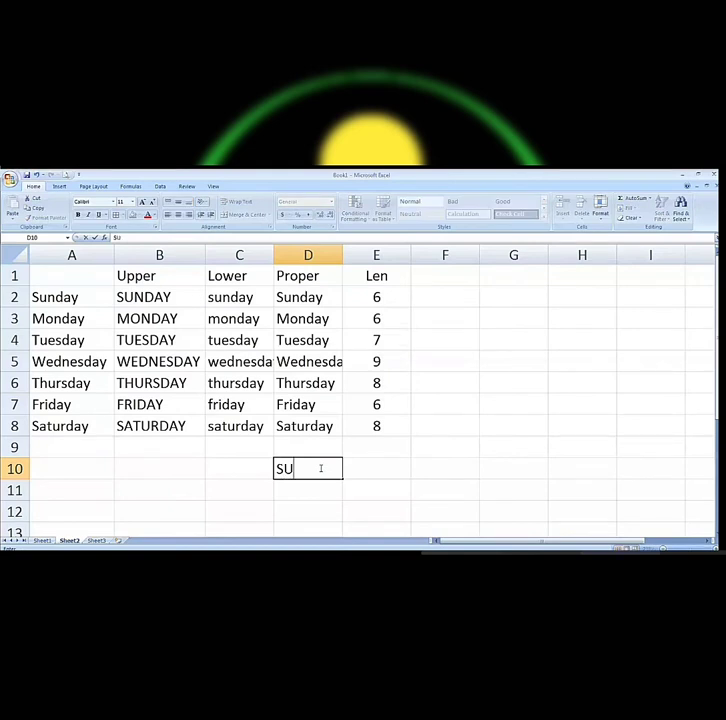
pyautogui.press('BackSpace')
pyautogui.write('un')
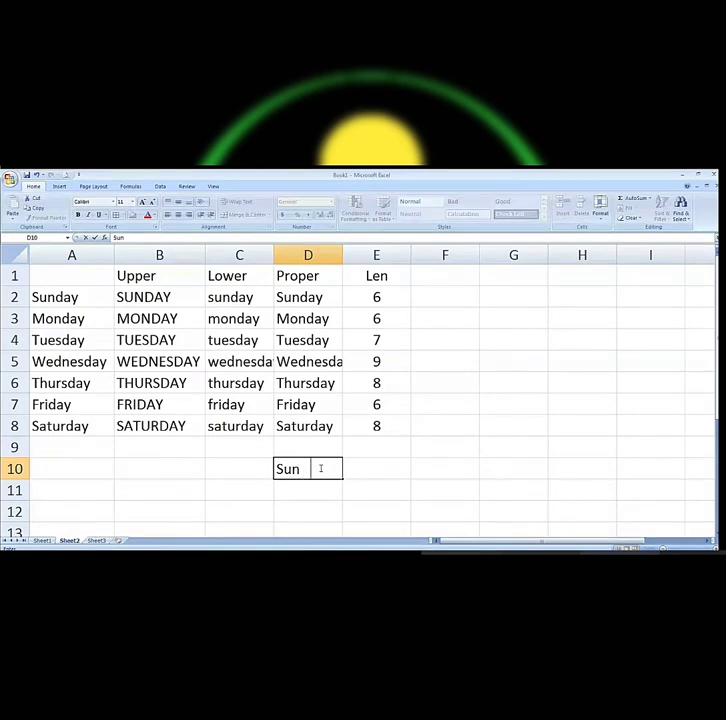
pyautogui.write('  da')
pyautogui.write('y')
pyautogui.press('Tab')
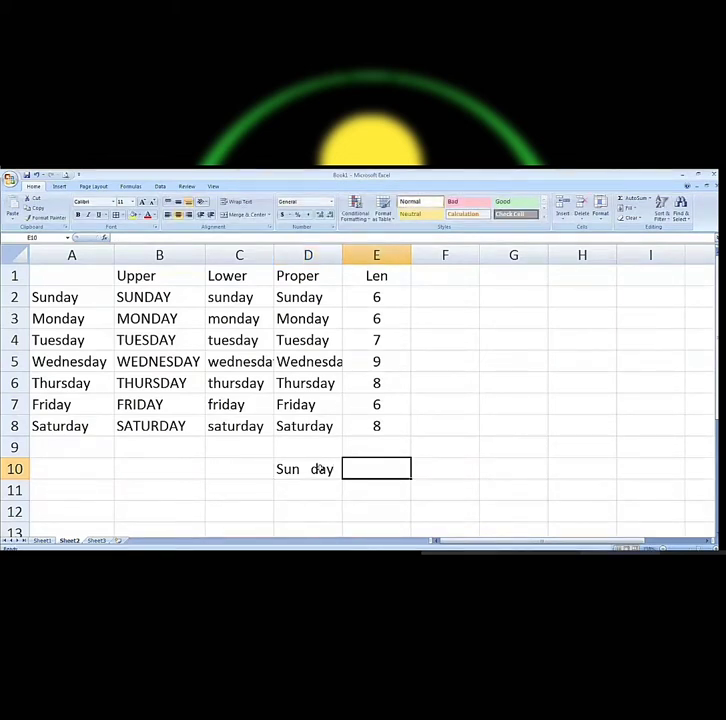
# Enter =TRIM(D10) in E10 to strip the extra spaces from D10.
pyautogui.write('=')
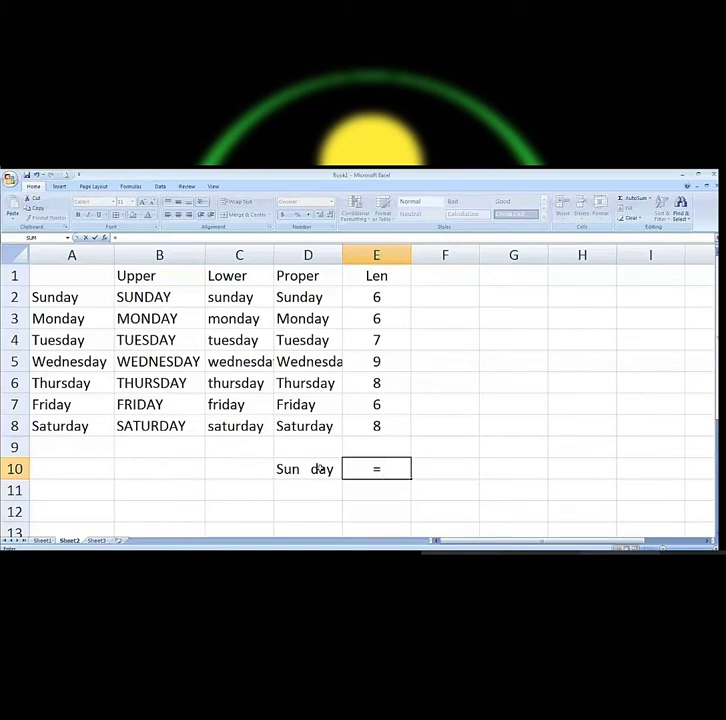
pyautogui.write('trim')
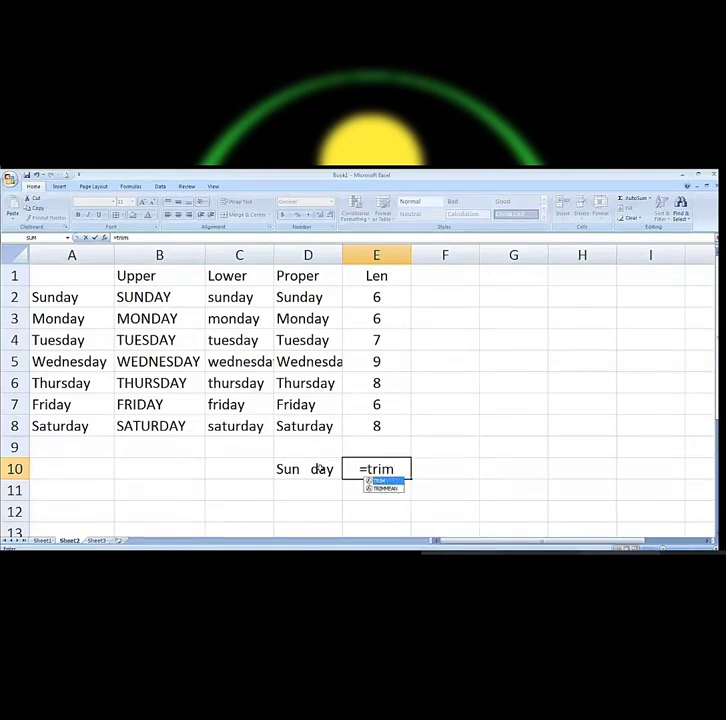
pyautogui.write('(')
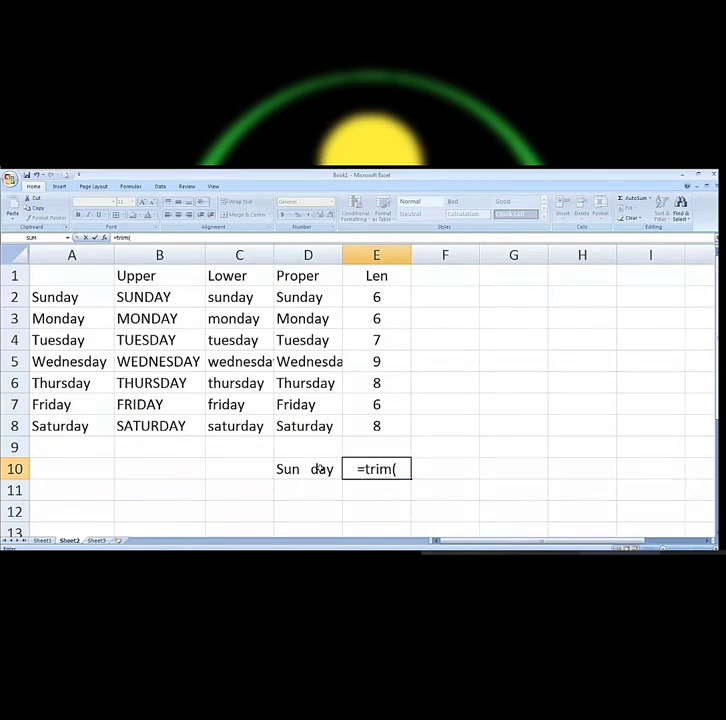
pyautogui.click(305, 462)
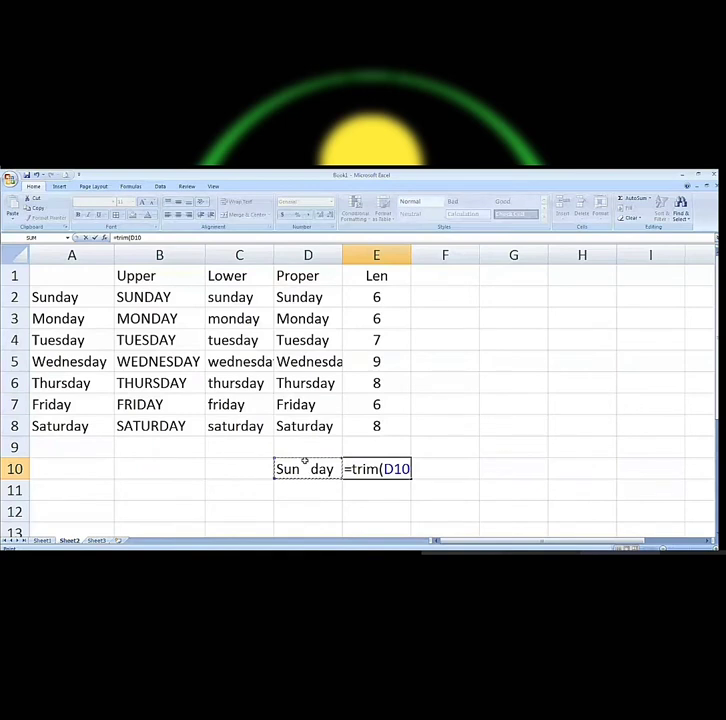
pyautogui.write(')')
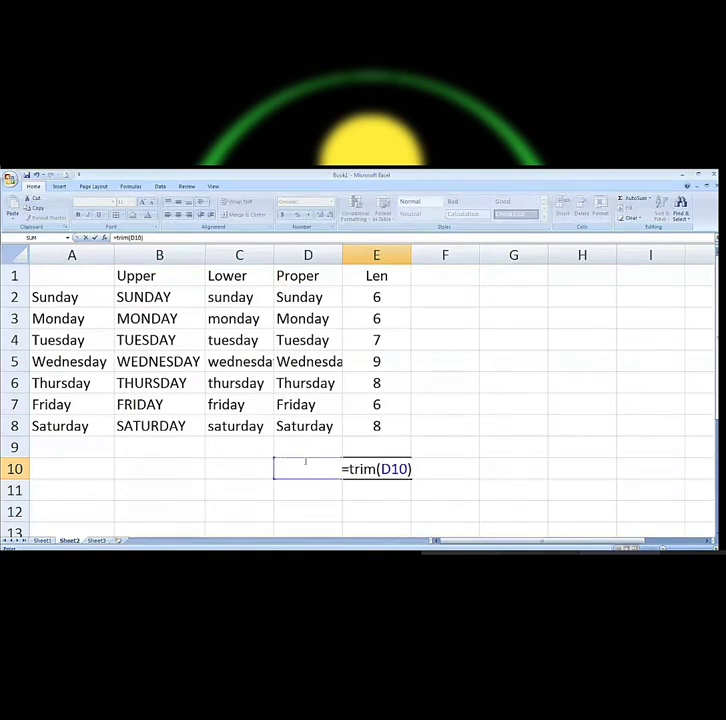
pyautogui.press('Return')
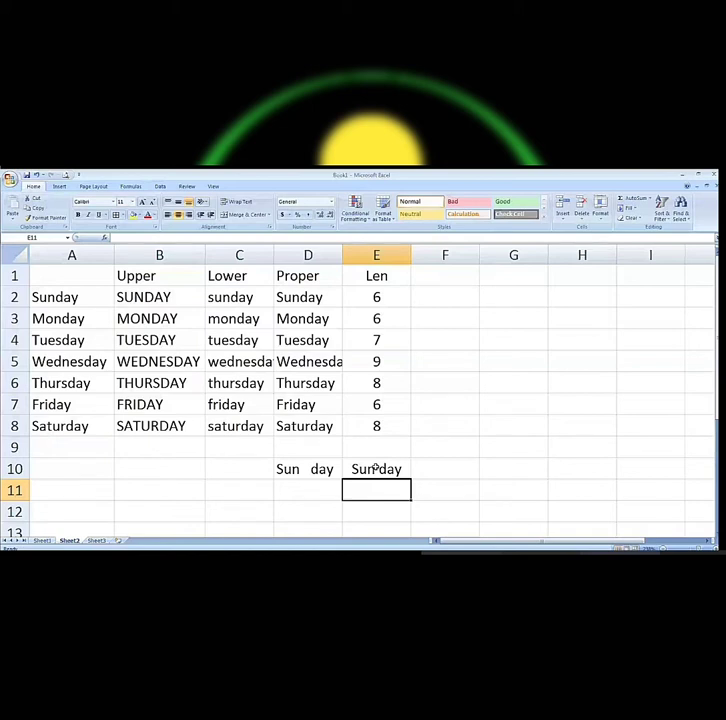
# Undo the stray edits to E10, restoring and reconfirming the =TRIM(D10) formula.
pyautogui.click(376, 467)
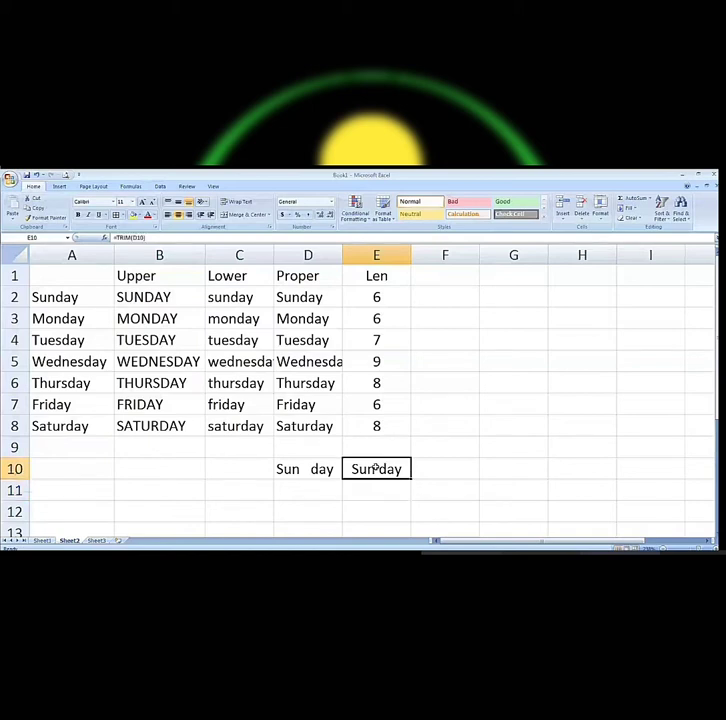
pyautogui.write('2')
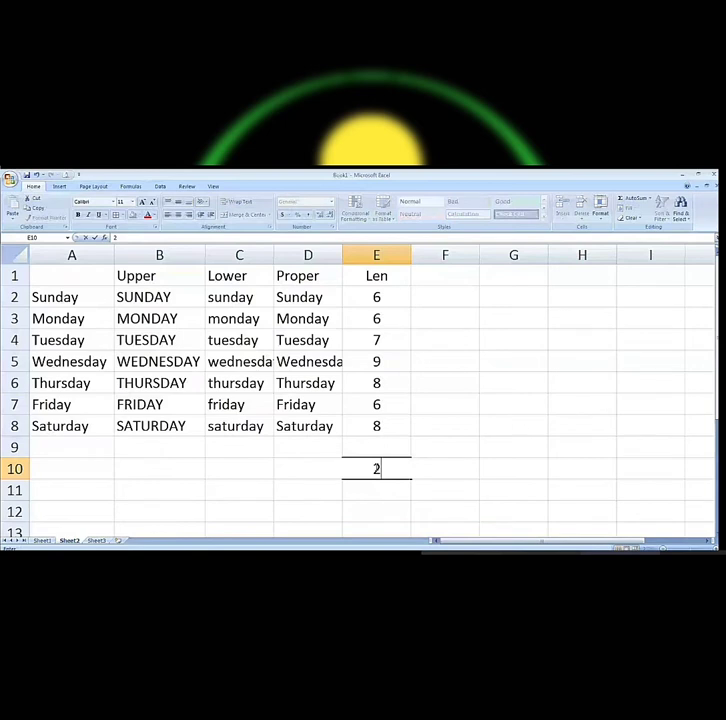
pyautogui.press('BackSpace')
pyautogui.hotkey('ctrl', 'z')
pyautogui.press('Delete')
pyautogui.hotkey('ctrl', 'z')
pyautogui.write('=TRIM(D10)')
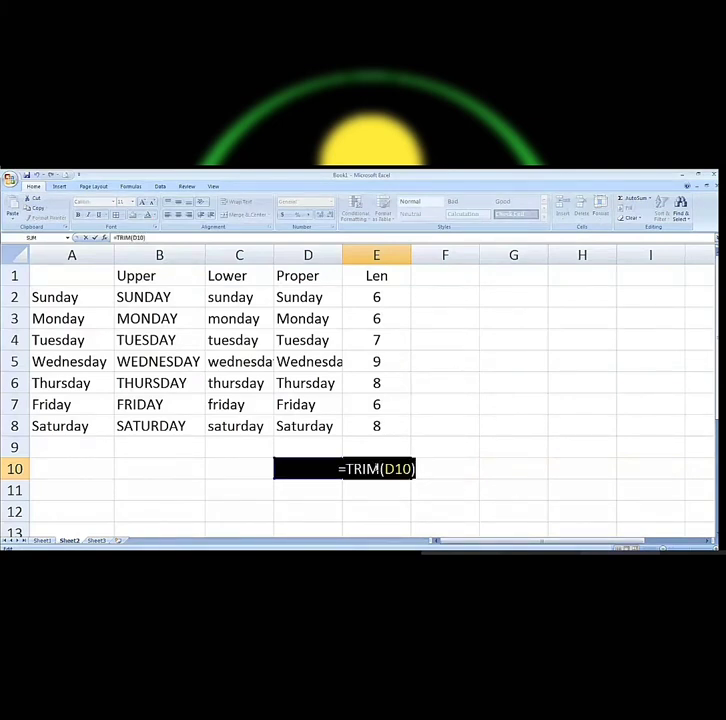
pyautogui.click(379, 468)
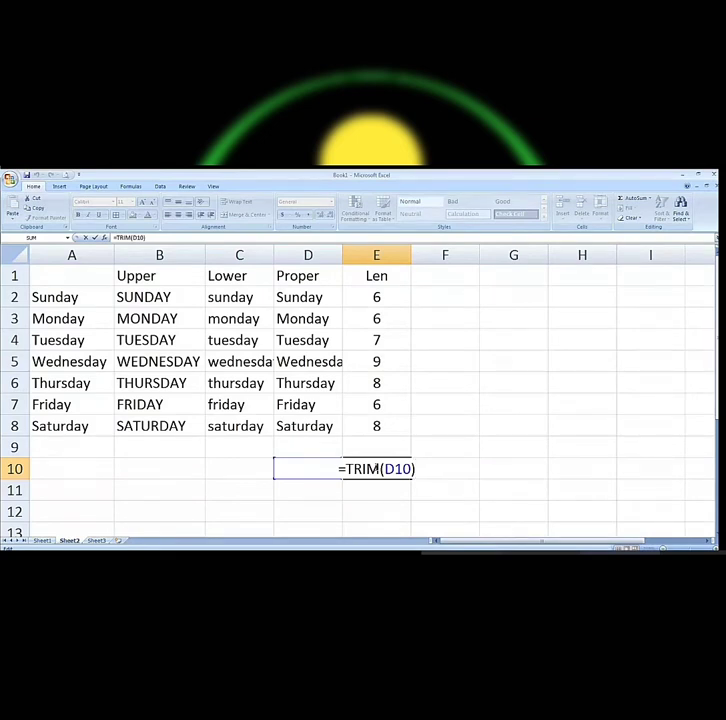
pyautogui.press('Return')
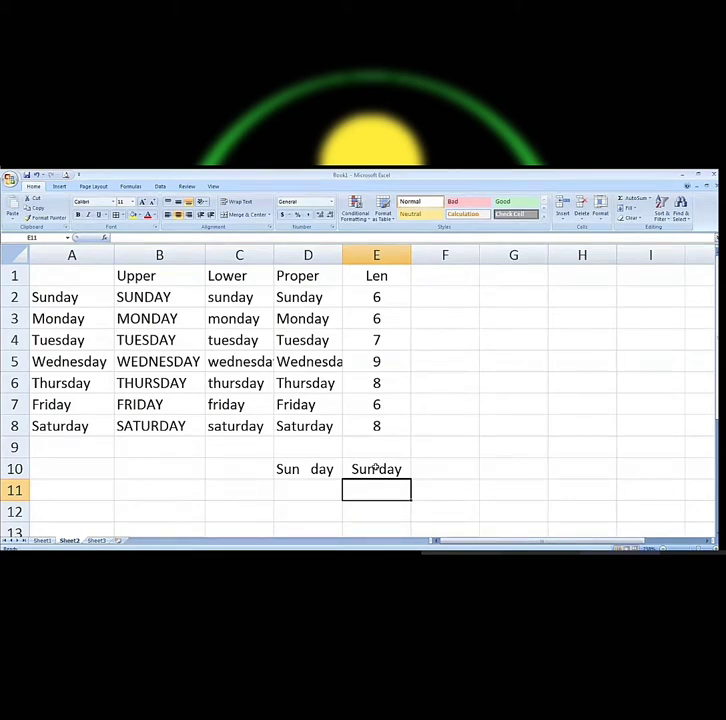
# Enter Sun in C11 and day in D11.
pyautogui.click(250, 486)
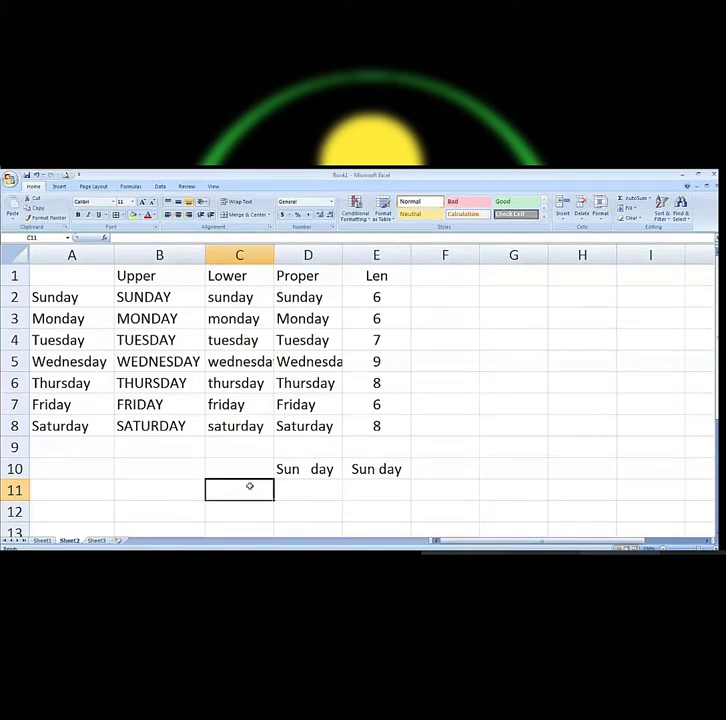
pyautogui.write('Sun')
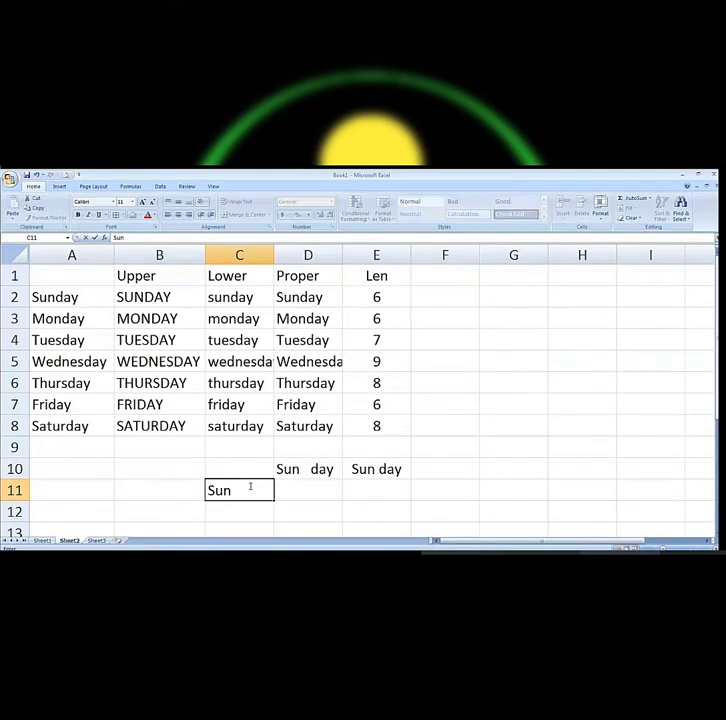
pyautogui.press('Tab')
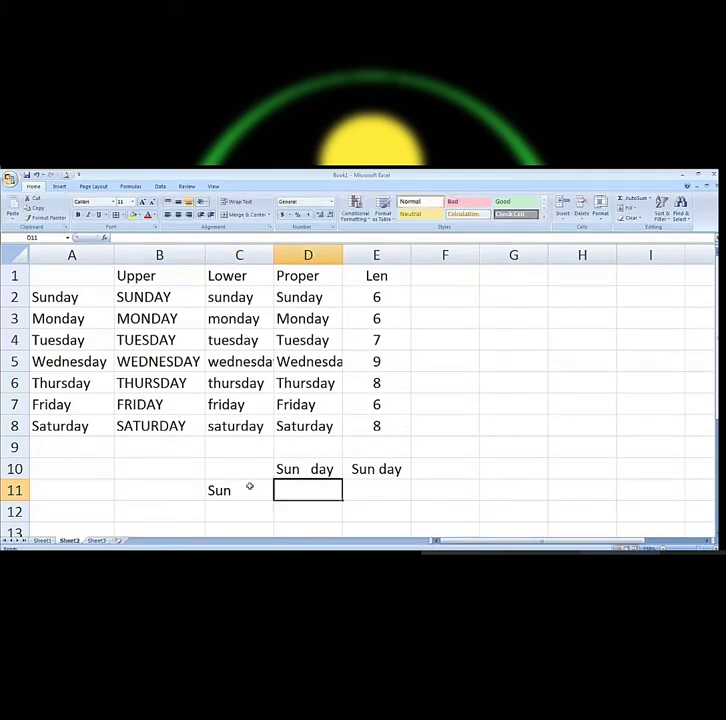
pyautogui.write('day')
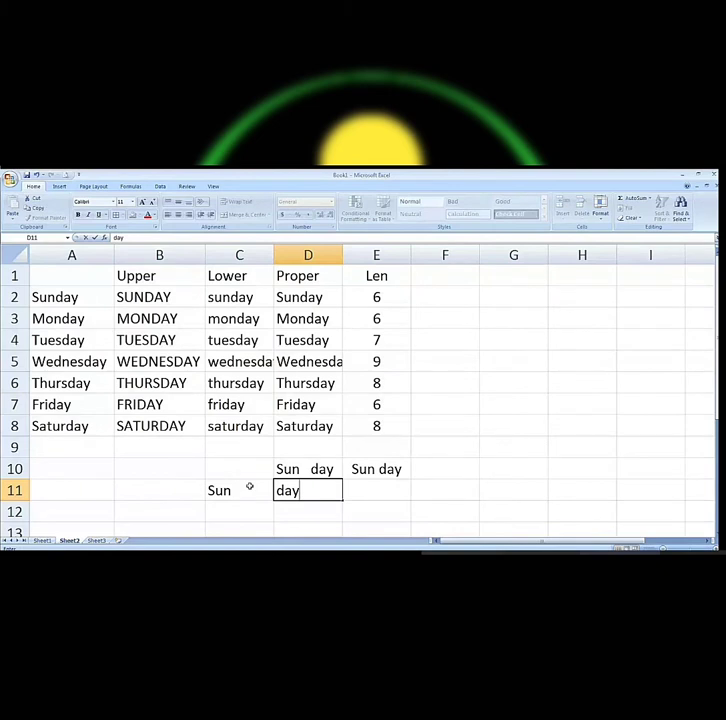
pyautogui.press('Tab')
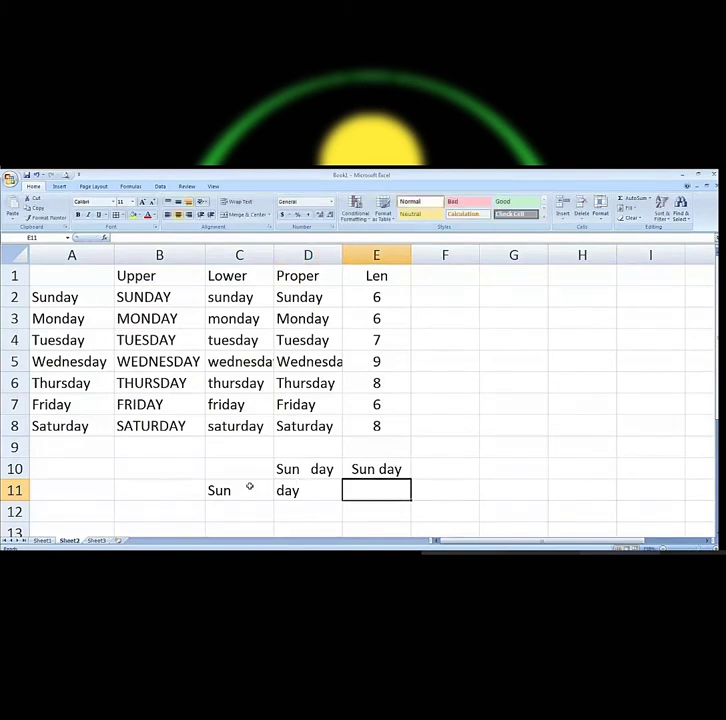
# Enter =CONCATENATE(C11,D11) in F11 so it shows Sunday.
pyautogui.click(436, 491)
pyautogui.write('=con')
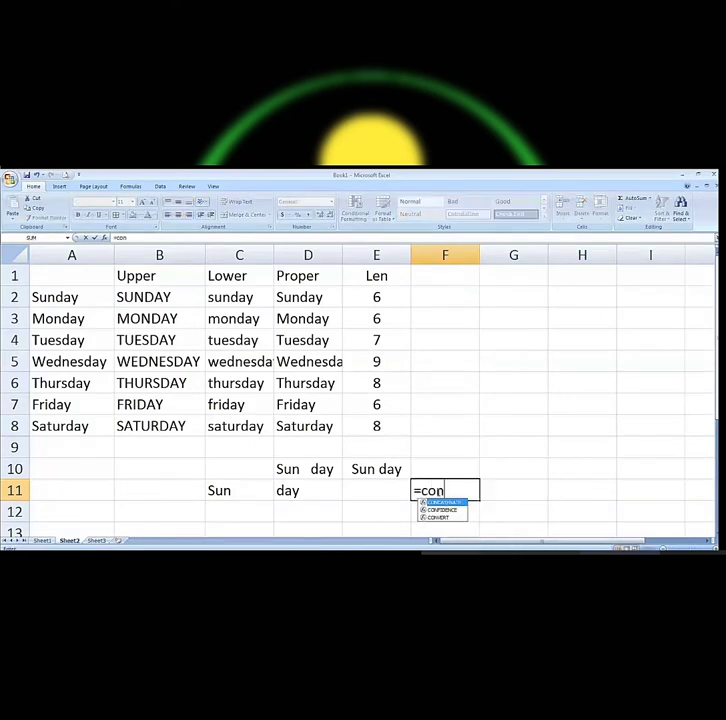
pyautogui.write('catena')
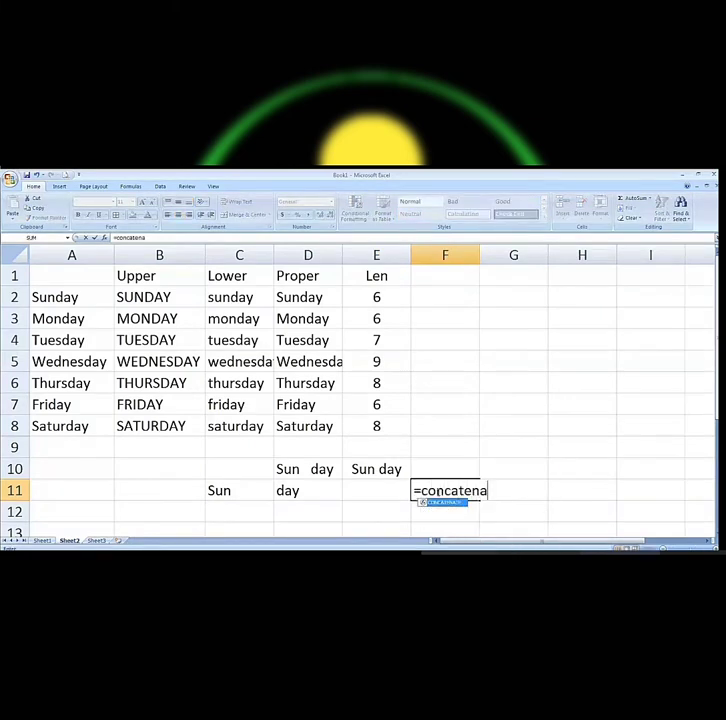
pyautogui.write('te(')
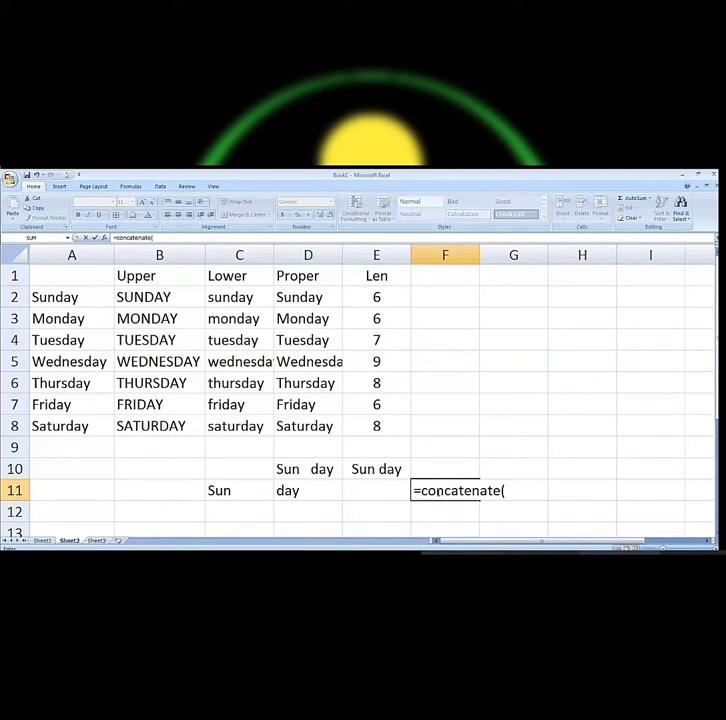
pyautogui.click(251, 485)
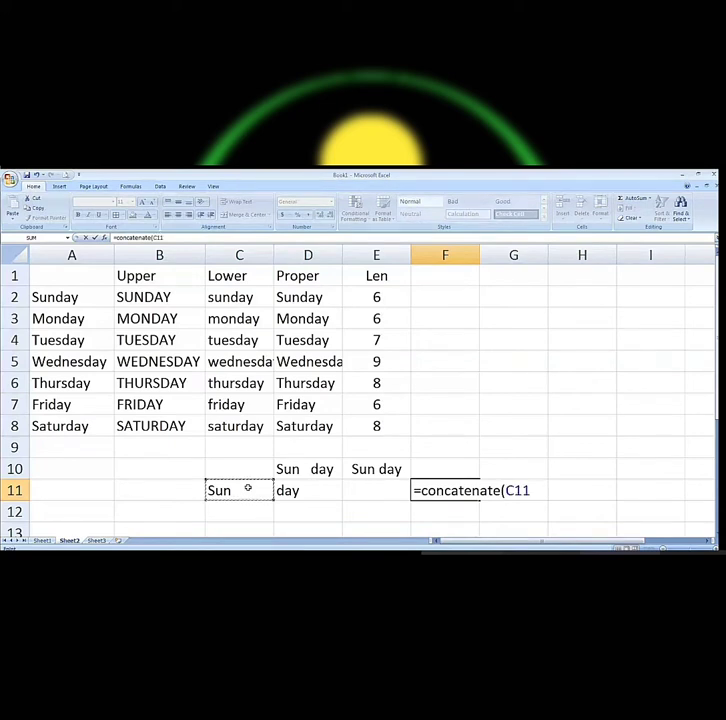
pyautogui.write(',')
pyautogui.click(301, 486)
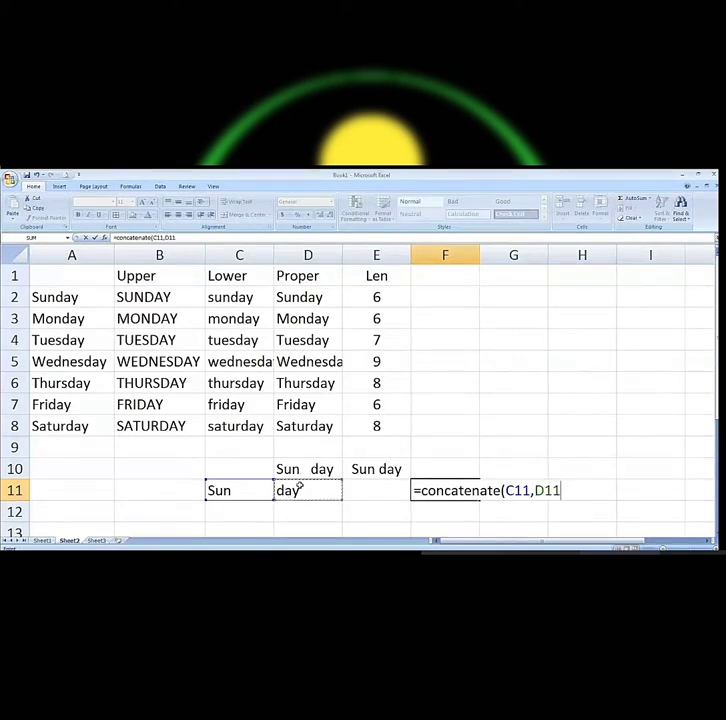
pyautogui.write(')')
pyautogui.press('Return')
pyautogui.press('Return')
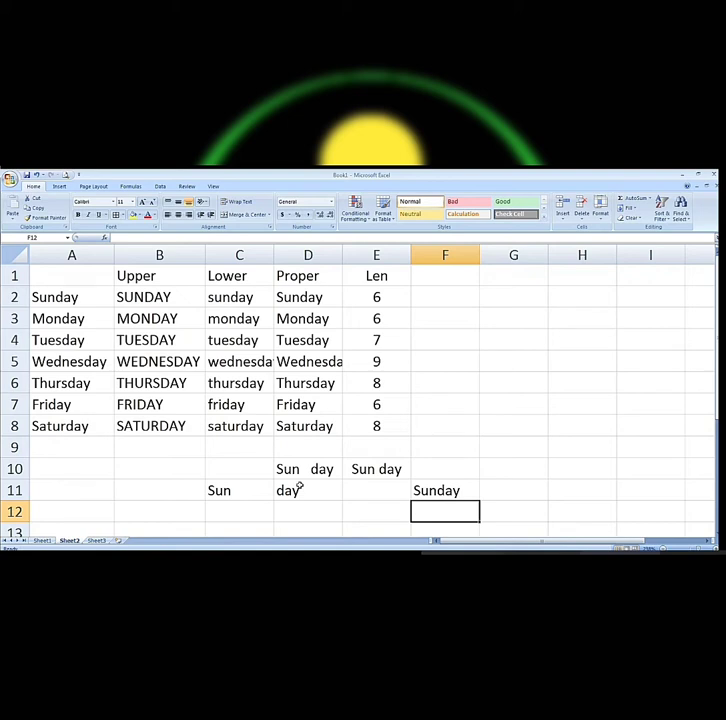
# Enter 56 in C12 and 58 in D12.
pyautogui.click(236, 511)
pyautogui.write('56')
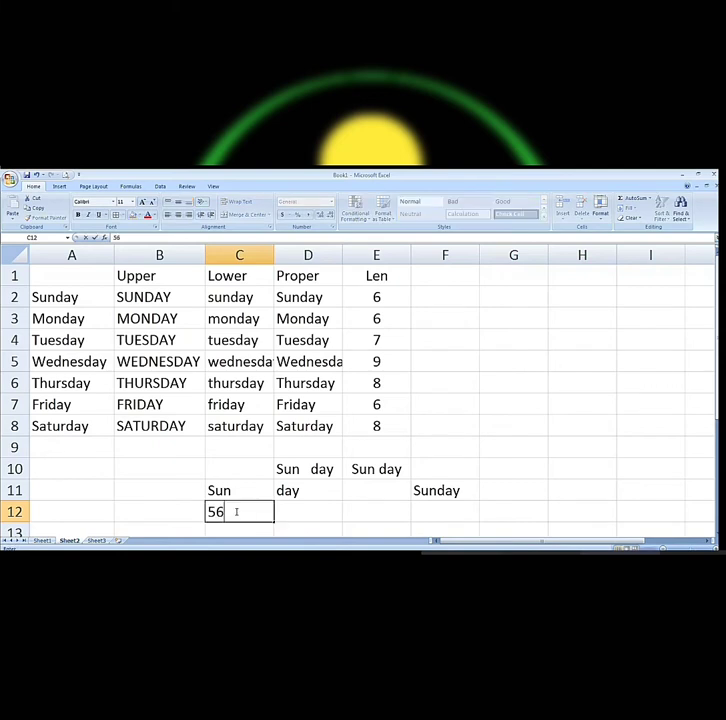
pyautogui.press('Tab')
pyautogui.write('58')
pyautogui.press('Tab')
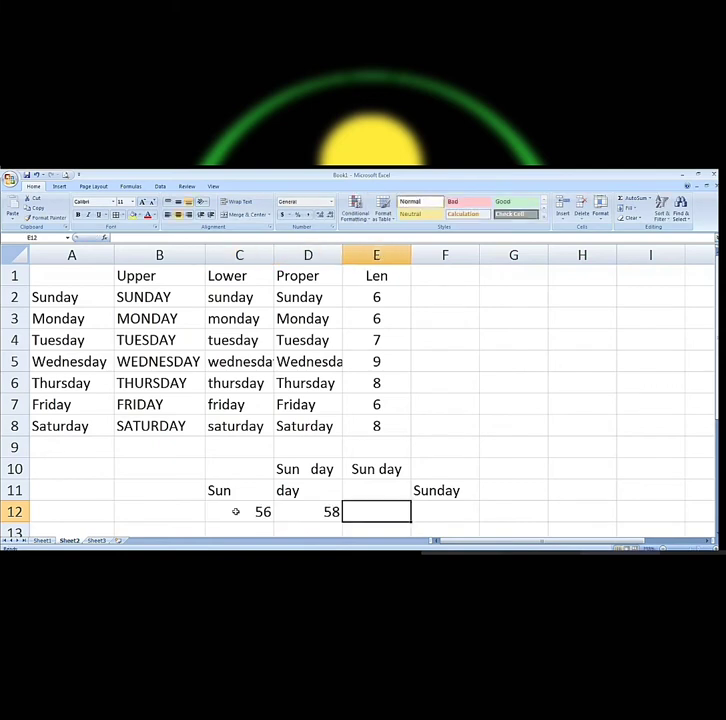
pyautogui.press('Tab')
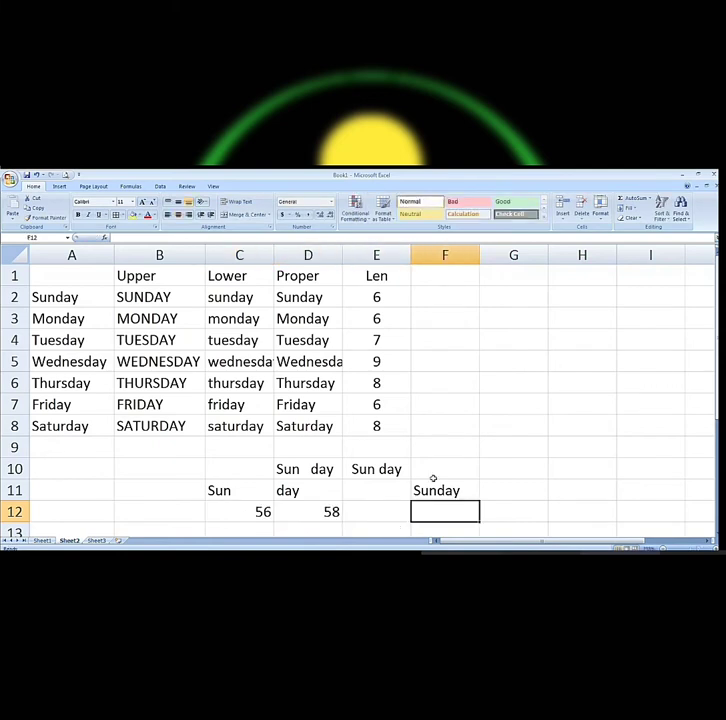
# Fill F11's CONCATENATE formula down into F12 so it shows 5658.
pyautogui.click(446, 480)
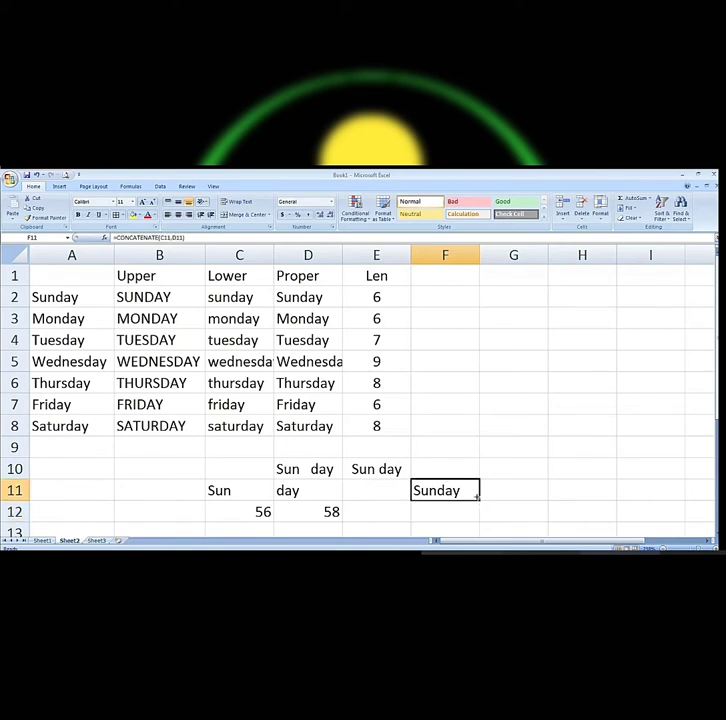
pyautogui.moveTo(477, 499); pyautogui.dragTo(467, 520)
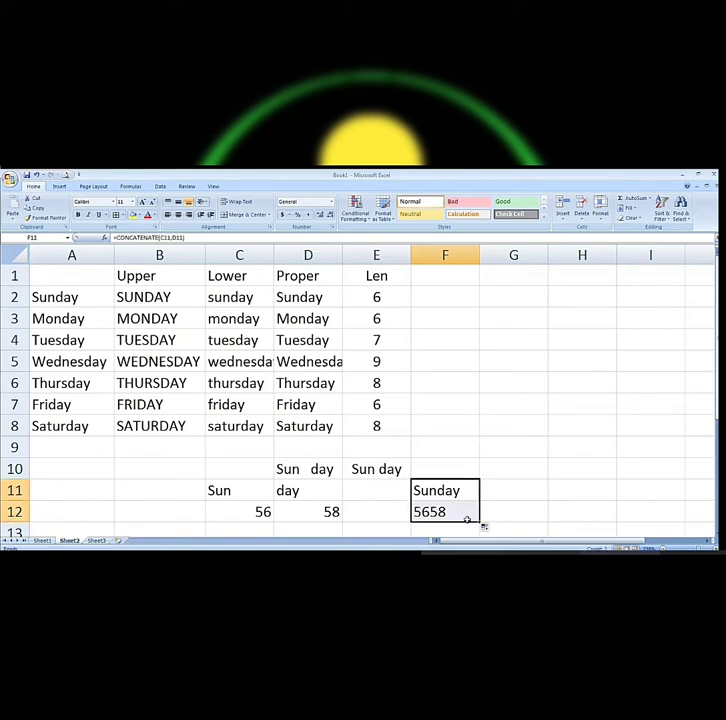
pyautogui.moveTo(530, 520); pyautogui.dragTo(455, 528)
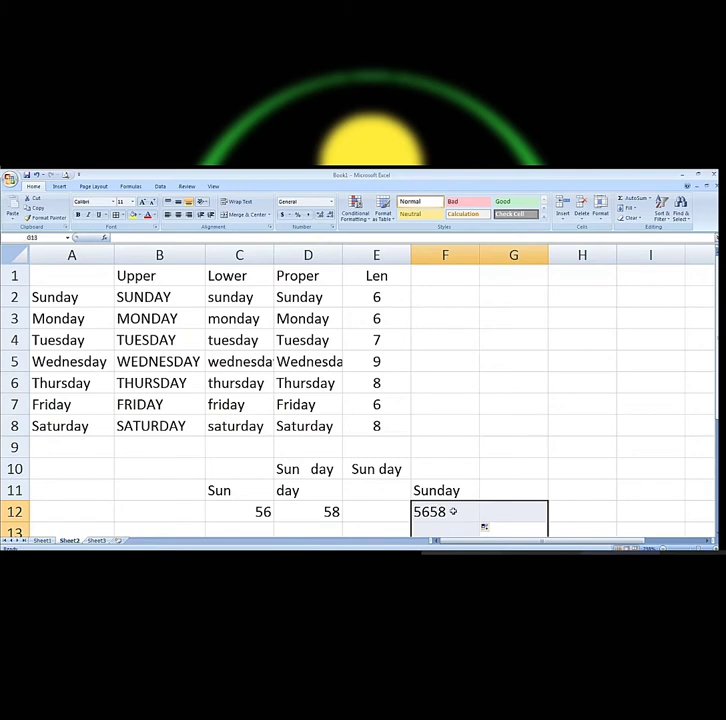
pyautogui.click(453, 511)
pyautogui.doubleClick(453, 511)
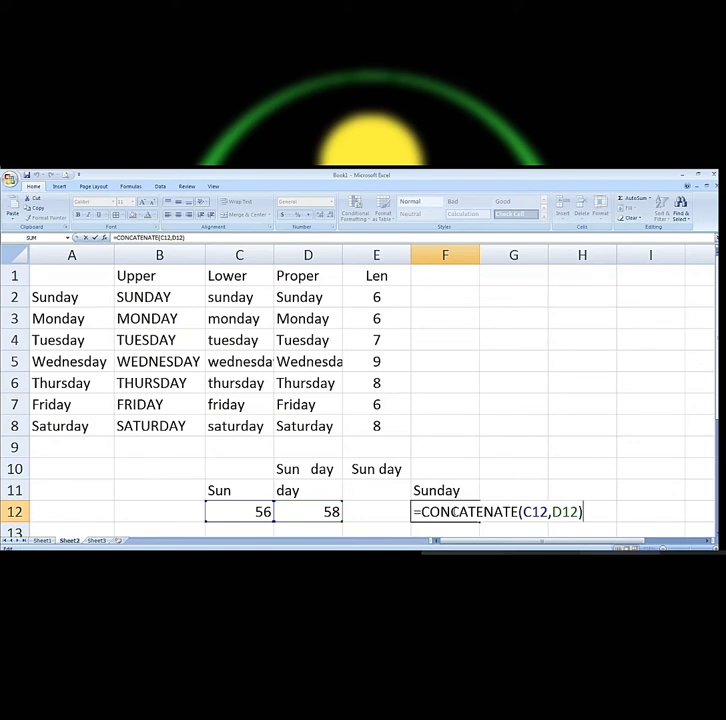
pyautogui.press('Return')
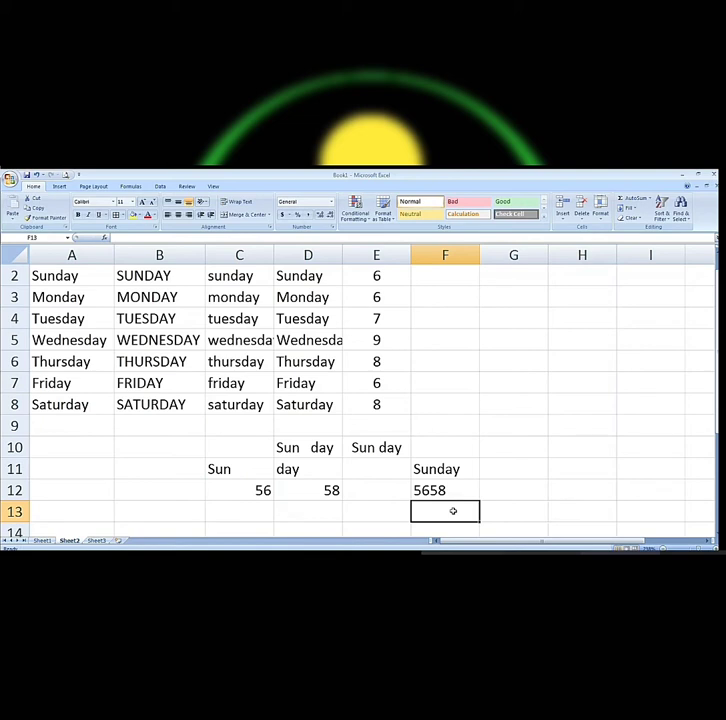
pyautogui.press('Up')
pyautogui.press('Up')
pyautogui.press('Up')
pyautogui.press('Up')
pyautogui.press('Up')
pyautogui.press('Up')
pyautogui.press('Up')
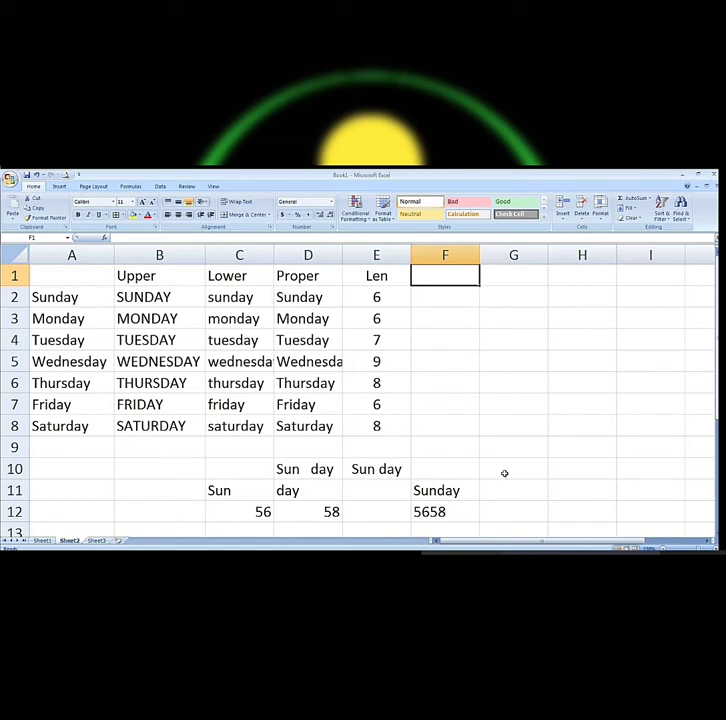
# Check the 56 and 58 in C12 and D12, then delete the 5658 result from F12.
pyautogui.click(246, 511)
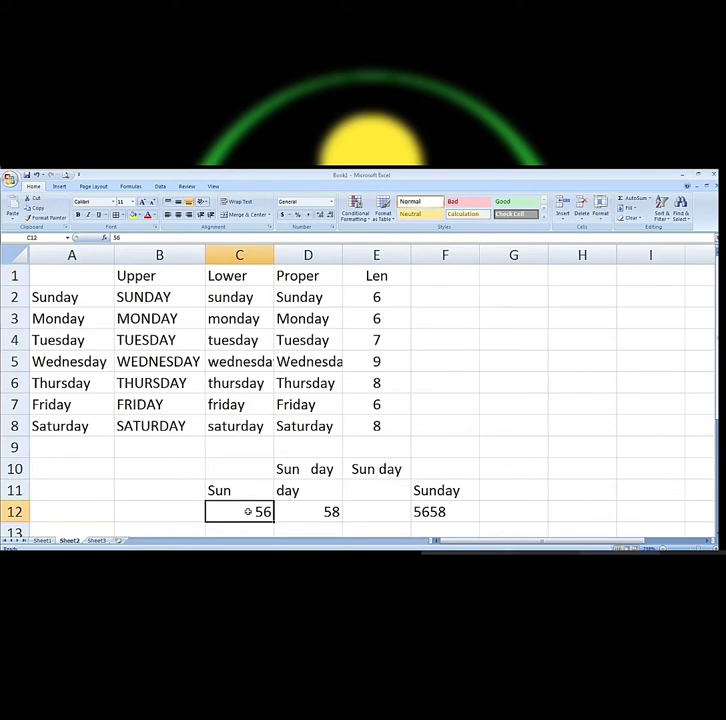
pyautogui.click(306, 511)
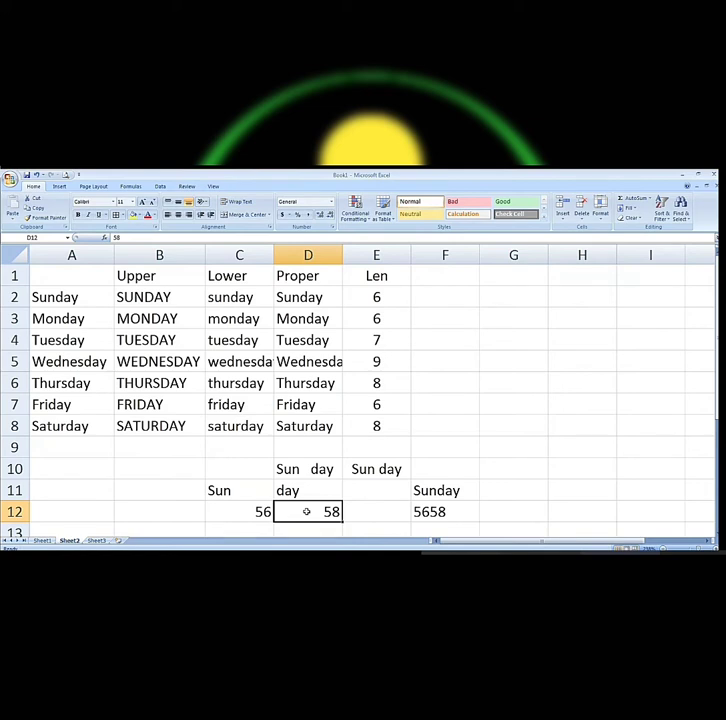
pyautogui.click(441, 511)
pyautogui.press('BackSpace')
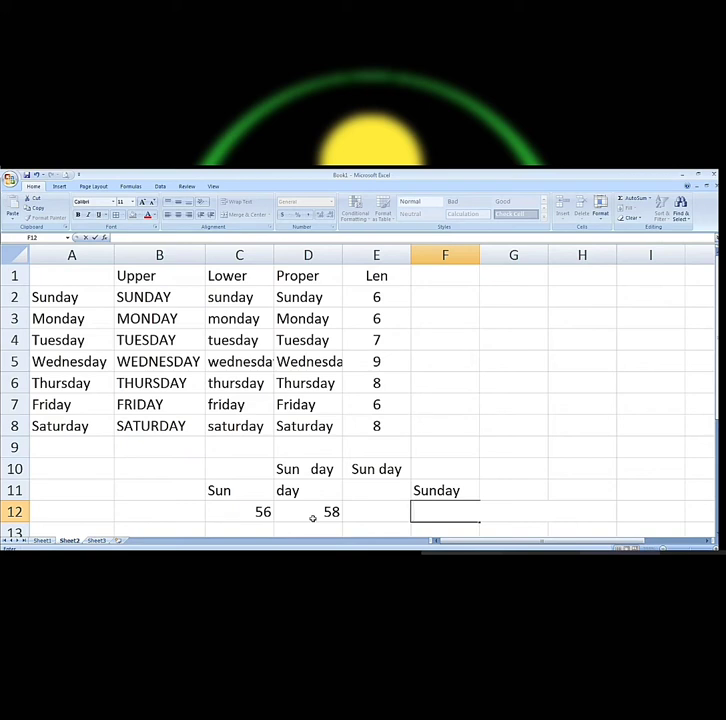
# Enter =CONCATENATE(C12,D12,D11) in F12 so it reads 5658day.
pyautogui.write('=co')
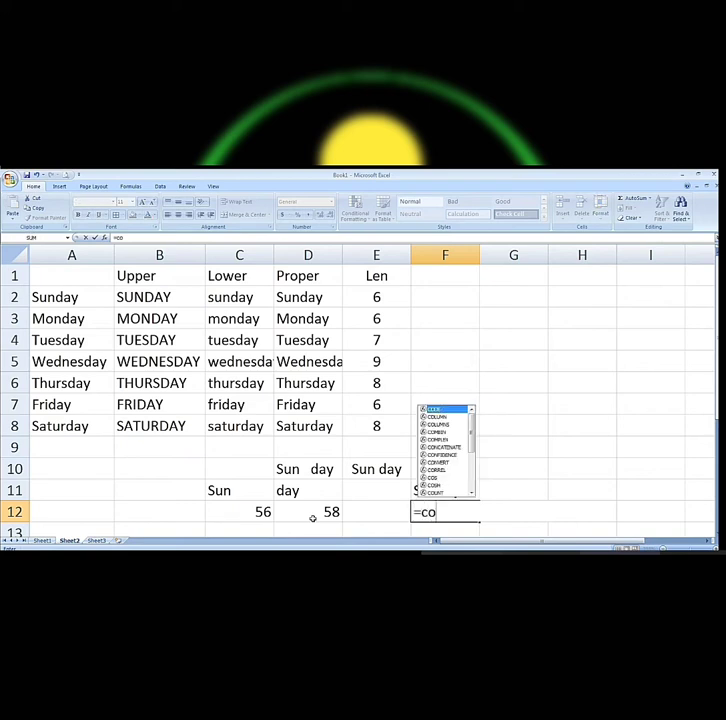
pyautogui.write('ncat')
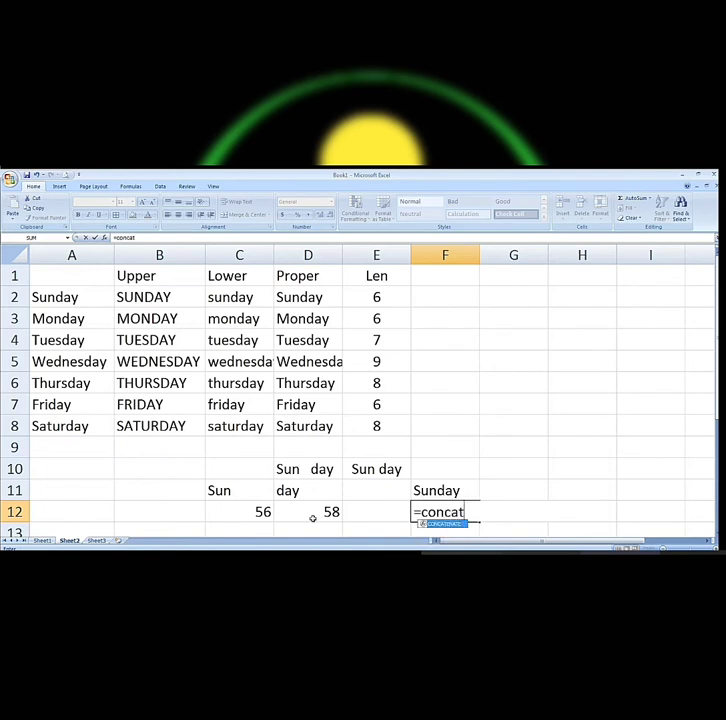
pyautogui.write('enate')
pyautogui.write('(')
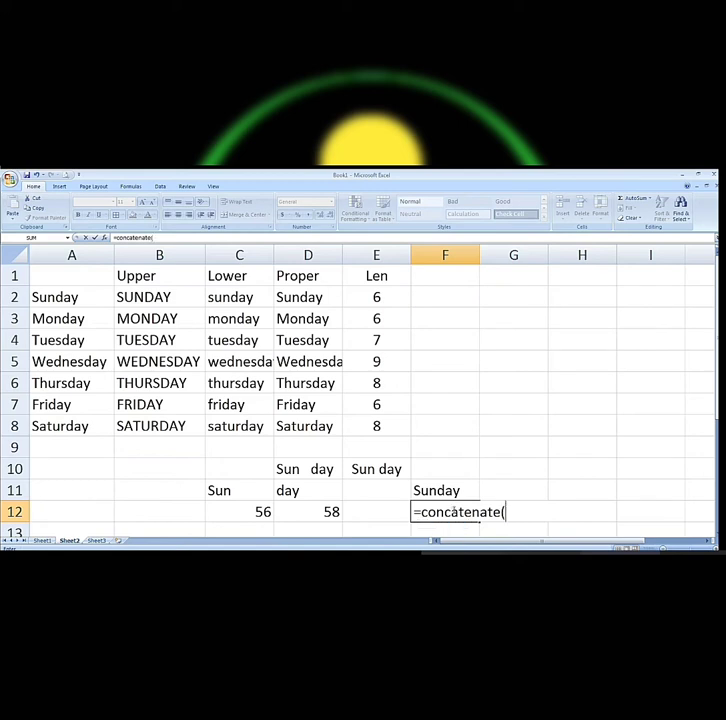
pyautogui.click(268, 509)
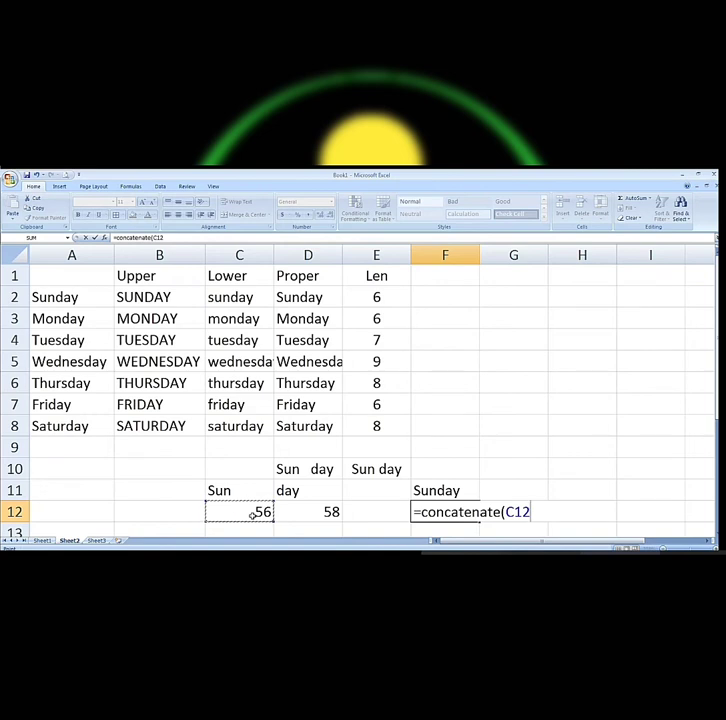
pyautogui.write(',')
pyautogui.click(295, 507)
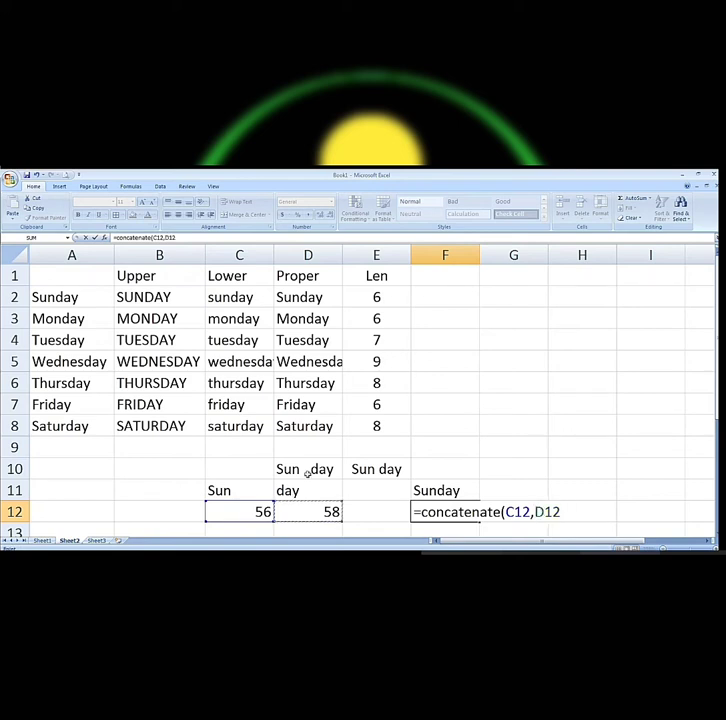
pyautogui.click(301, 489)
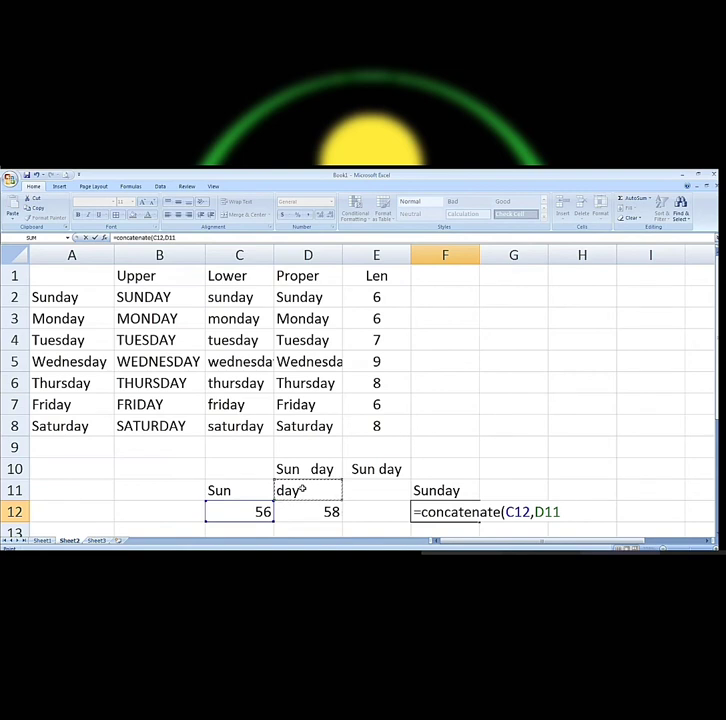
pyautogui.click(295, 513)
pyautogui.write(',')
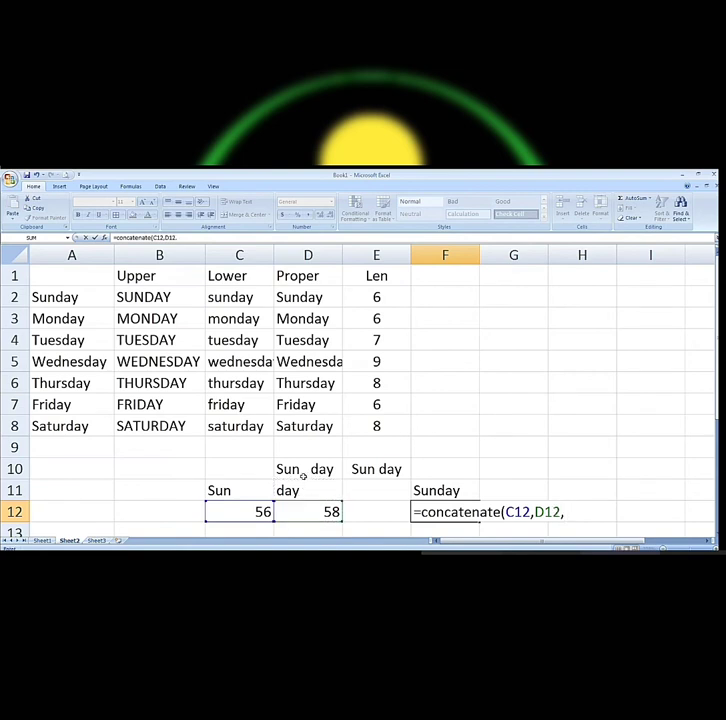
pyautogui.click(301, 489)
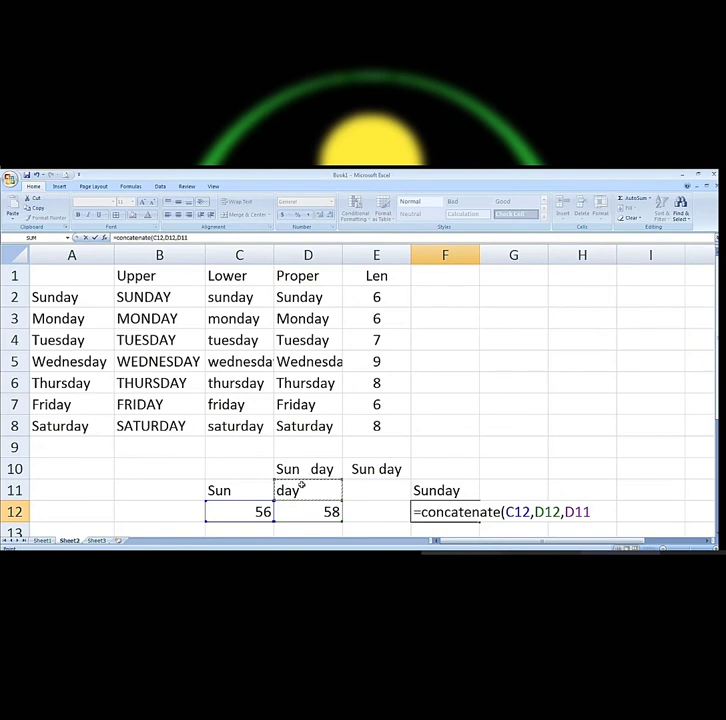
pyautogui.write(')')
pyautogui.press('Return')
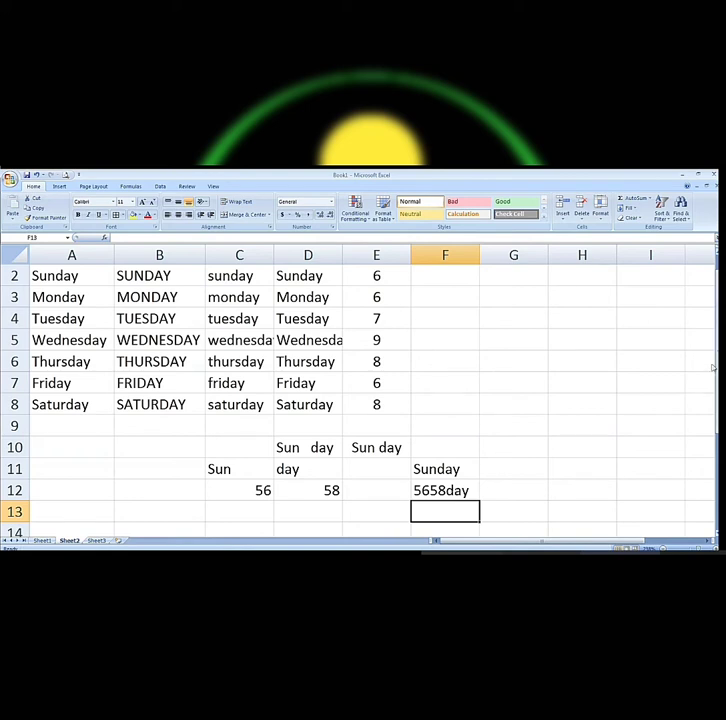
# Scroll to the top of the sheet and begin a RIGHT formula in F2, mistyped as '=roght'.
pyautogui.scroll(1, 451, 490)
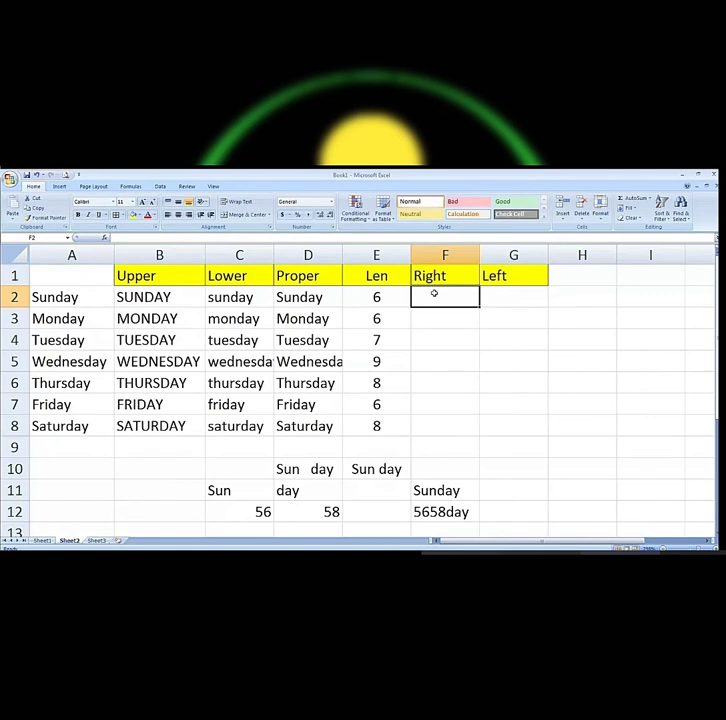
pyautogui.write('=')
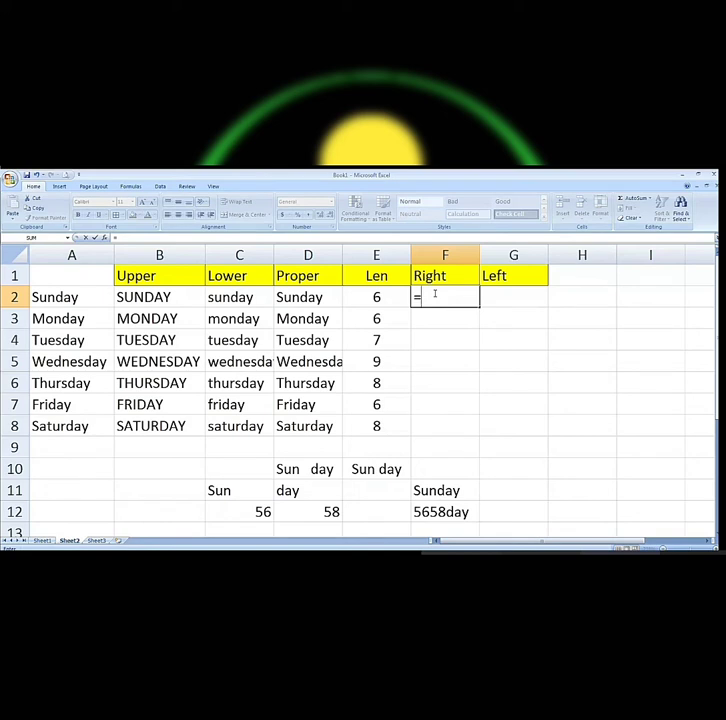
pyautogui.write('r')
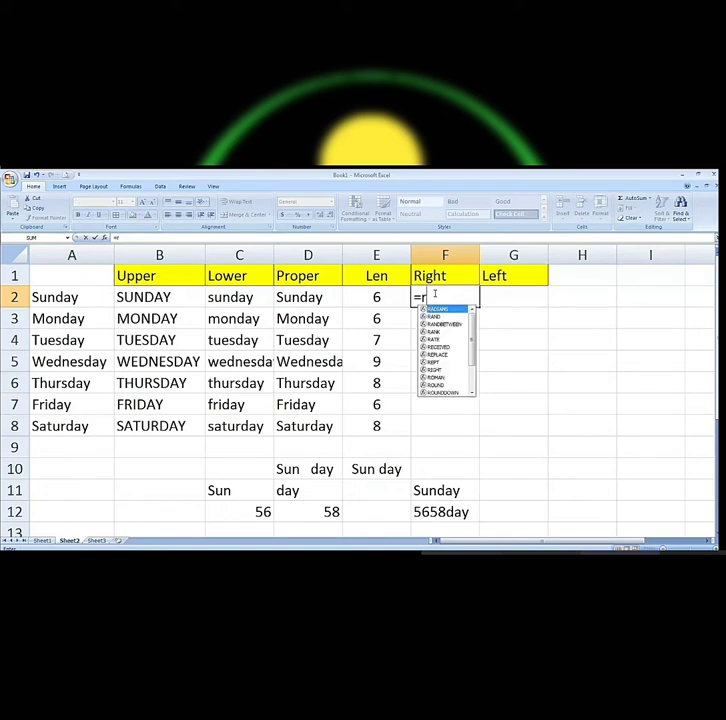
pyautogui.write('oght')
# Fix the typo to enter =RIGHT(A2,3) in F2, showing day, and fill it down to F8.
pyautogui.press('BackSpace')
pyautogui.press('BackSpace')
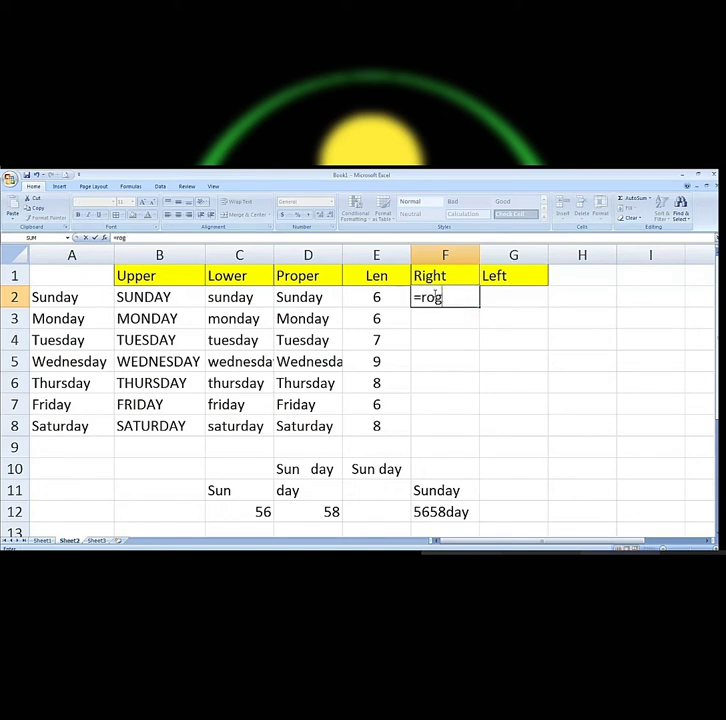
pyautogui.press('BackSpace')
pyautogui.press('BackSpace')
pyautogui.write('ight')
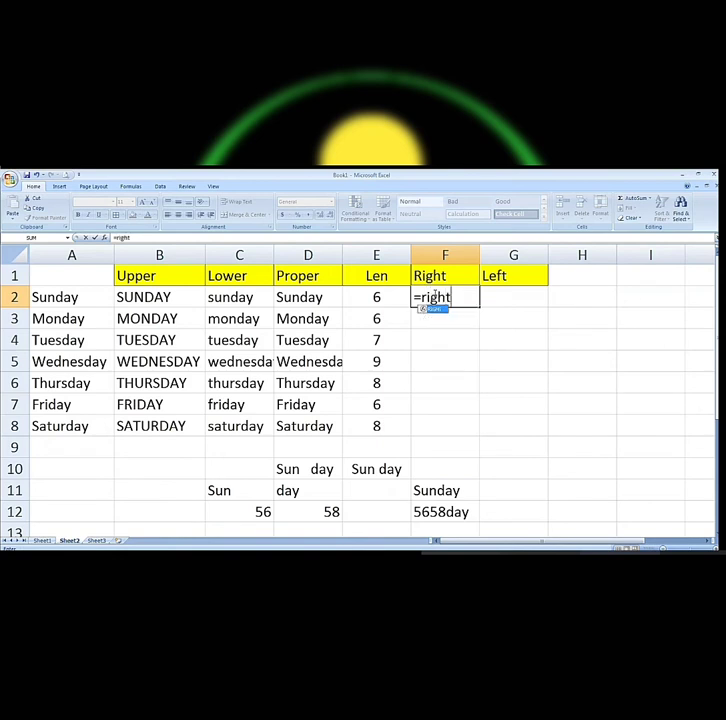
pyautogui.write('(')
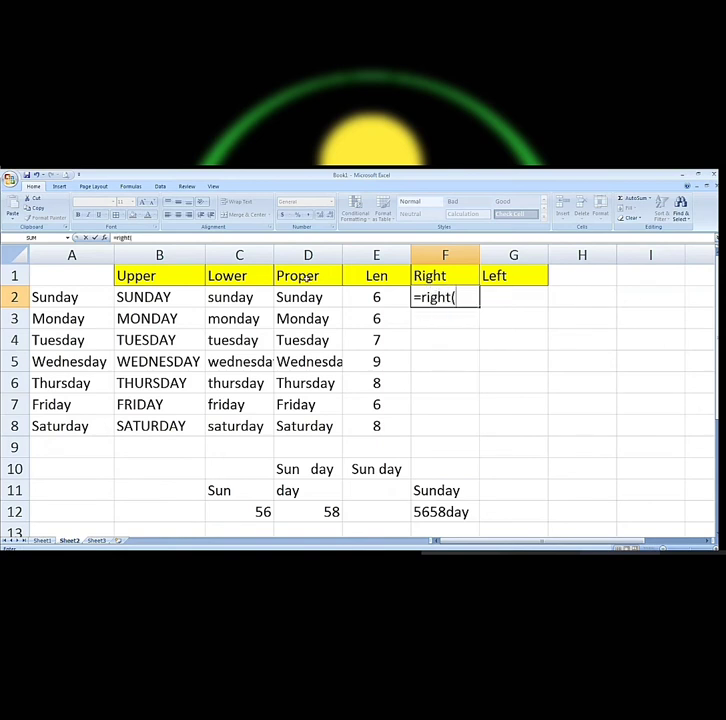
pyautogui.click(61, 297)
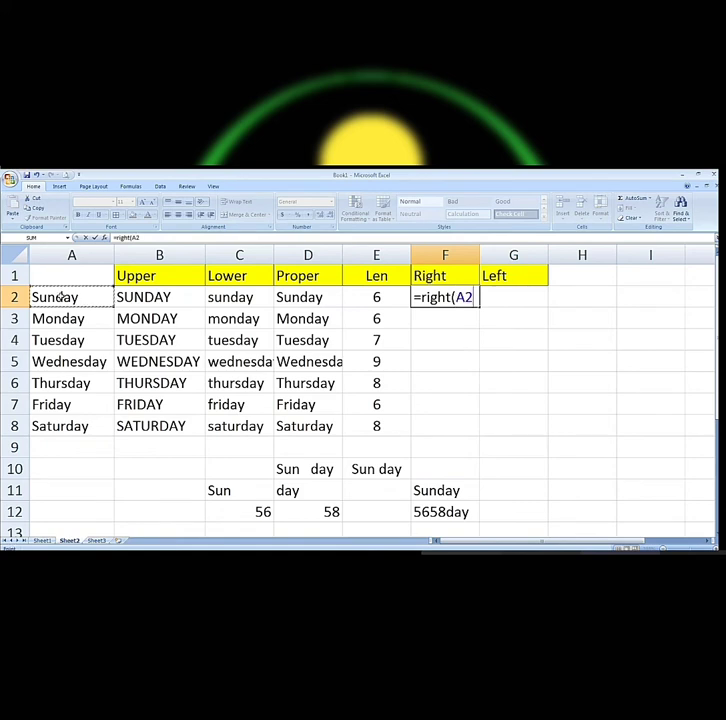
pyautogui.write(',')
pyautogui.write('3')
pyautogui.write(')')
pyautogui.press('Return')
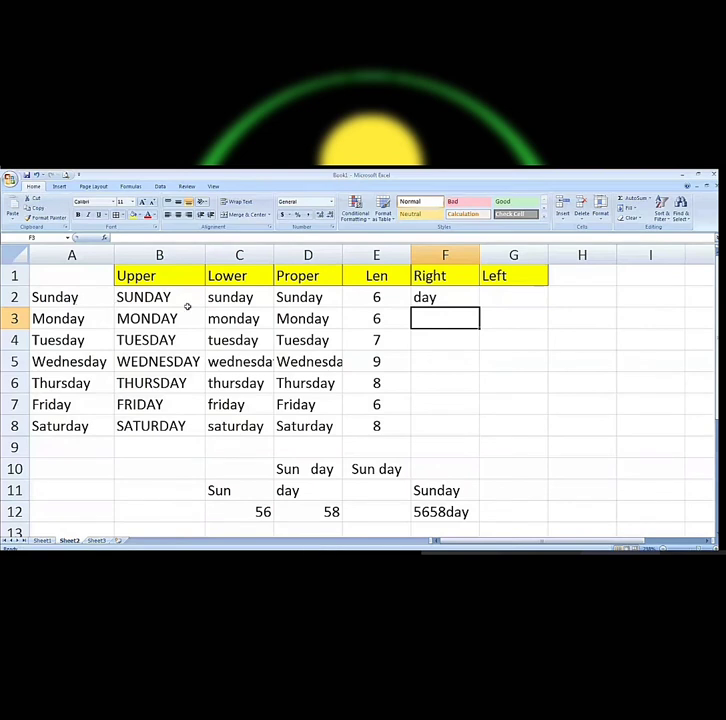
pyautogui.click(435, 300)
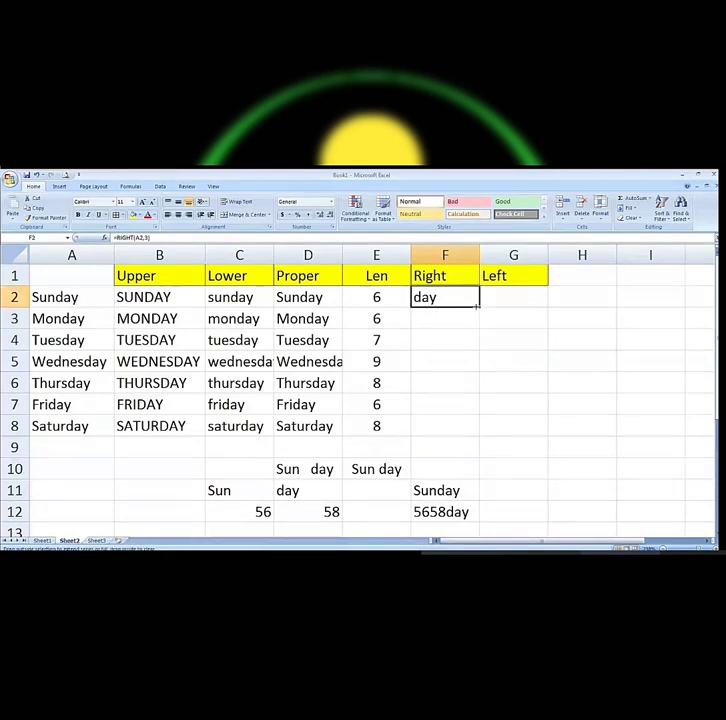
pyautogui.moveTo(477, 301); pyautogui.dragTo(469, 425)
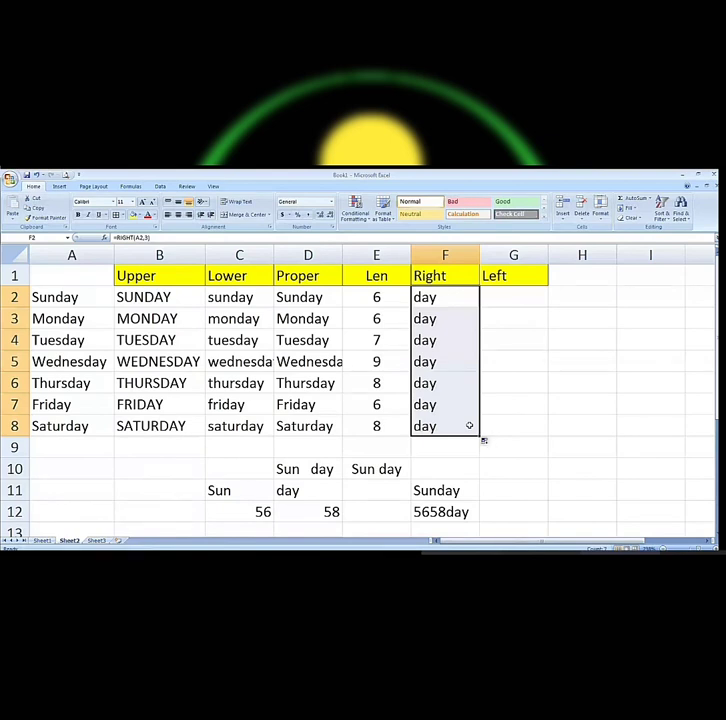
# Undo the F3:F8 fill and enter =RIGHT(A3,1) in F3 to show y.
pyautogui.hotkey('ctrl', 'z')
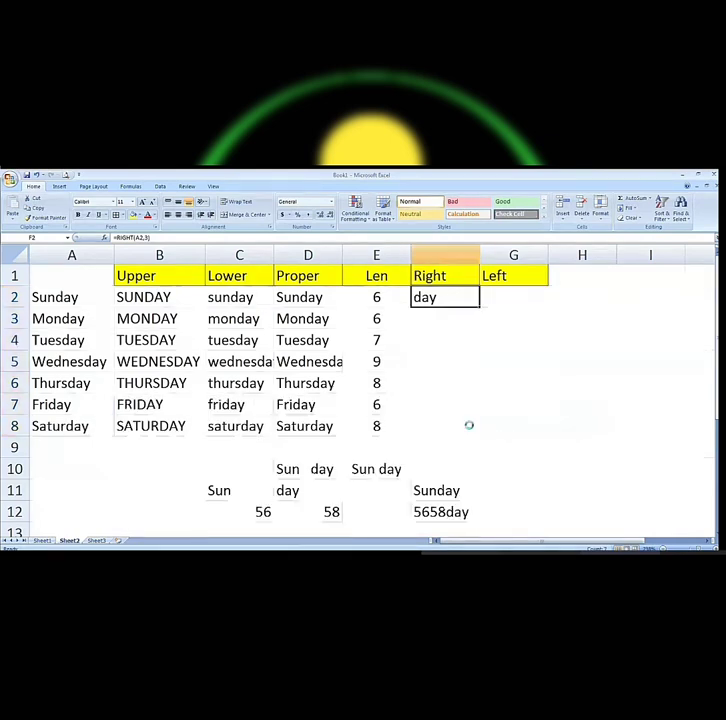
pyautogui.click(449, 315)
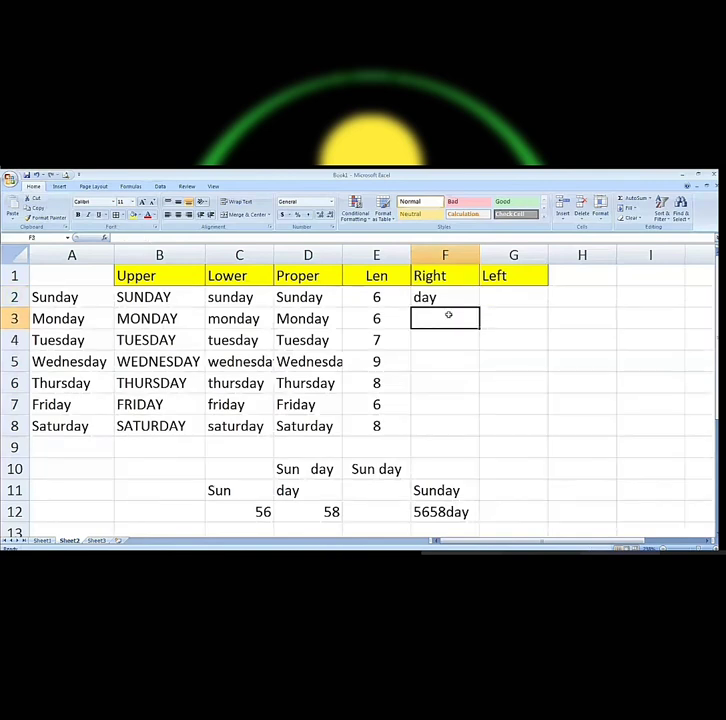
pyautogui.write('=')
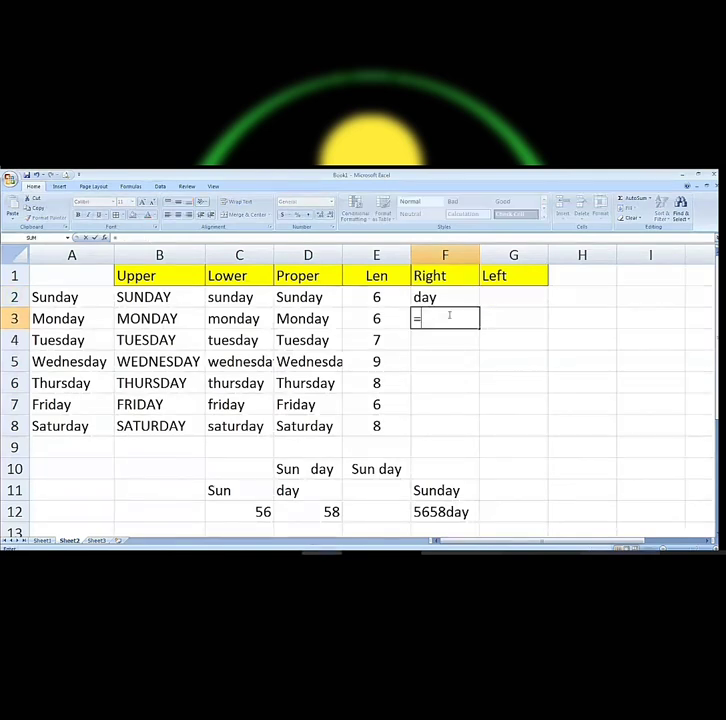
pyautogui.write('right')
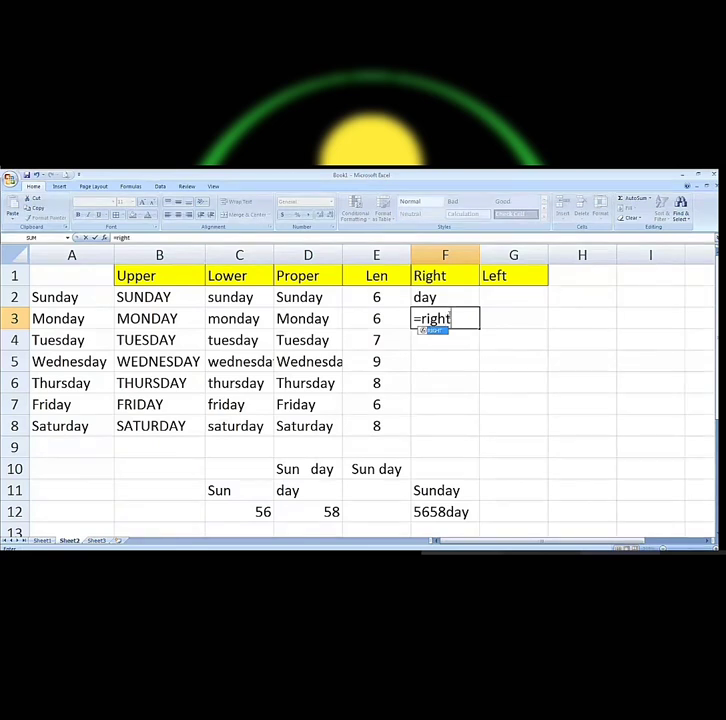
pyautogui.write('(')
pyautogui.click(73, 317)
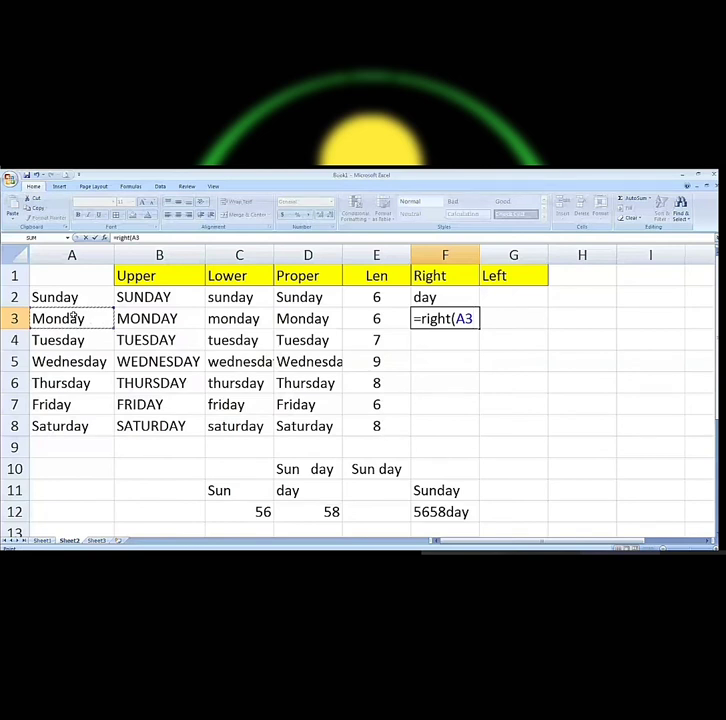
pyautogui.write(',1)')
pyautogui.press('Return')
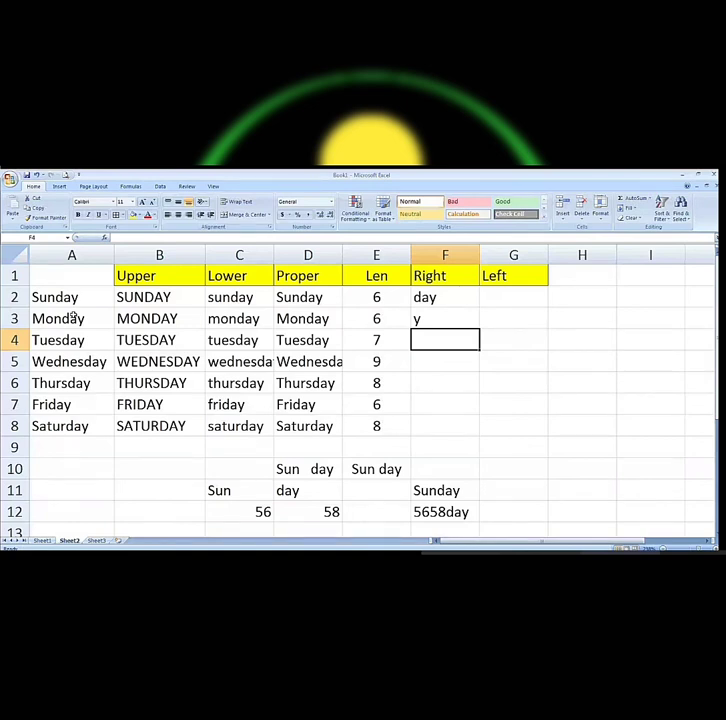
# Enter =RIGHT(A4,6) in F4 to show uesday.
pyautogui.write('=')
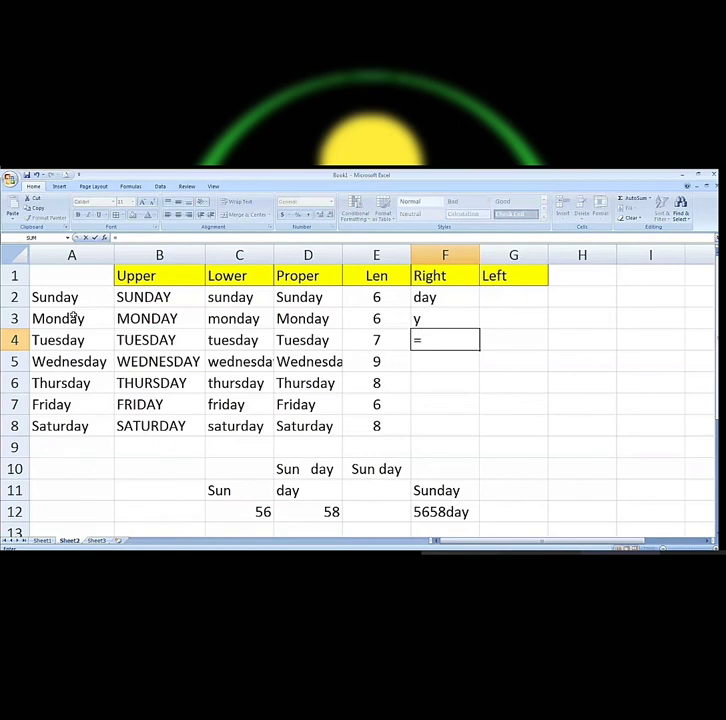
pyautogui.write('right')
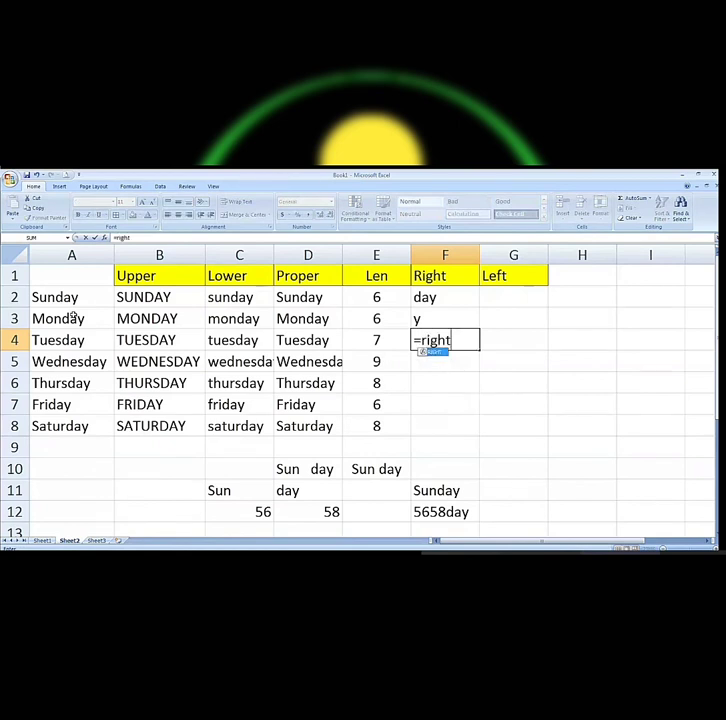
pyautogui.write('(')
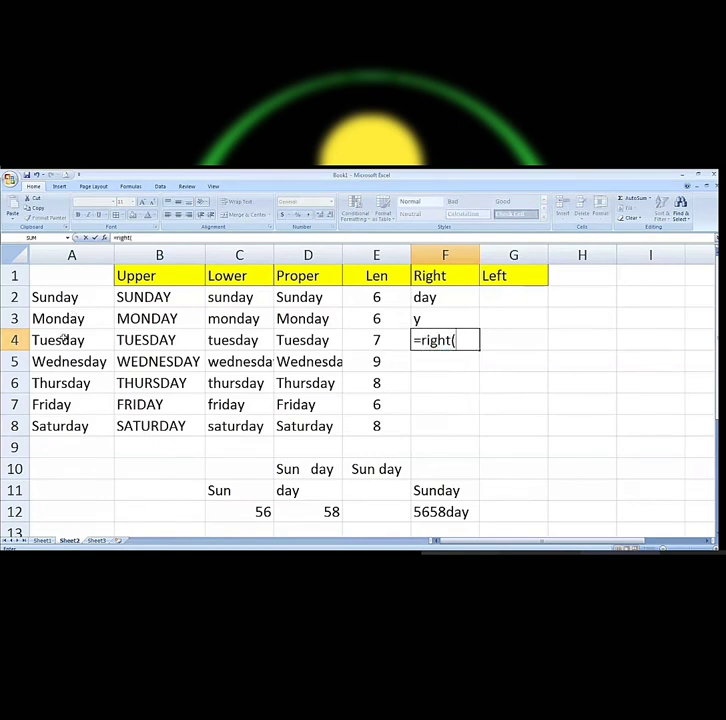
pyautogui.click(63, 337)
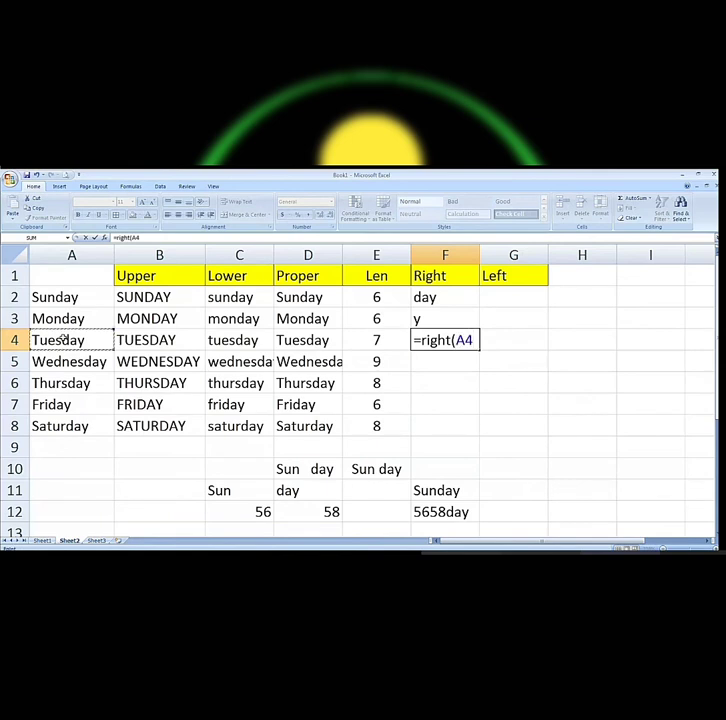
pyautogui.write(',')
pyautogui.write('6')
pyautogui.write(')')
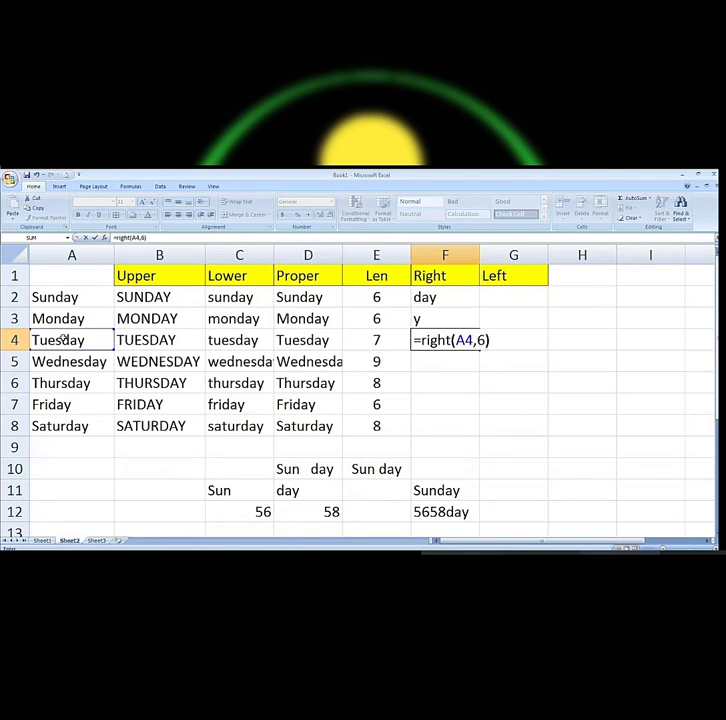
pyautogui.press('Return')
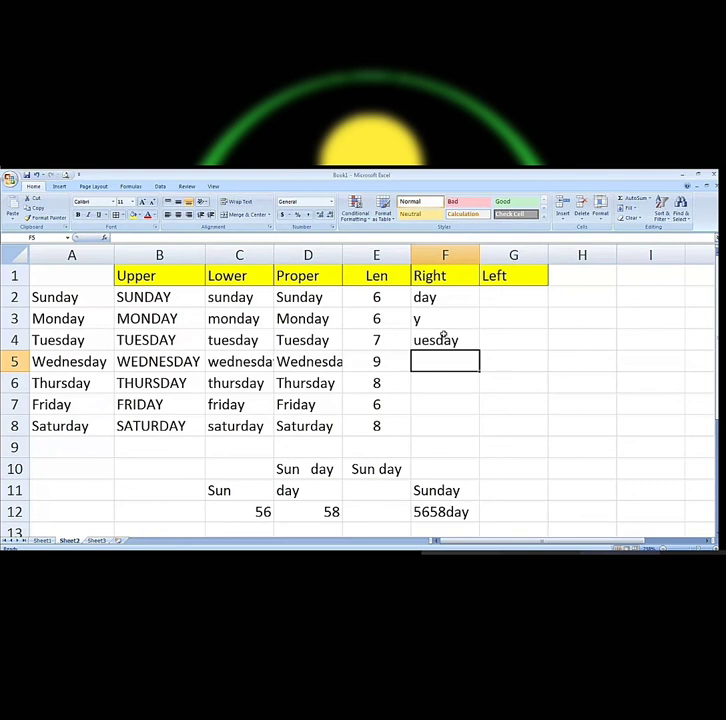
# Enter =LEFT(A2,1) in G2 to show S, the first letter of Sunday.
pyautogui.click(503, 295)
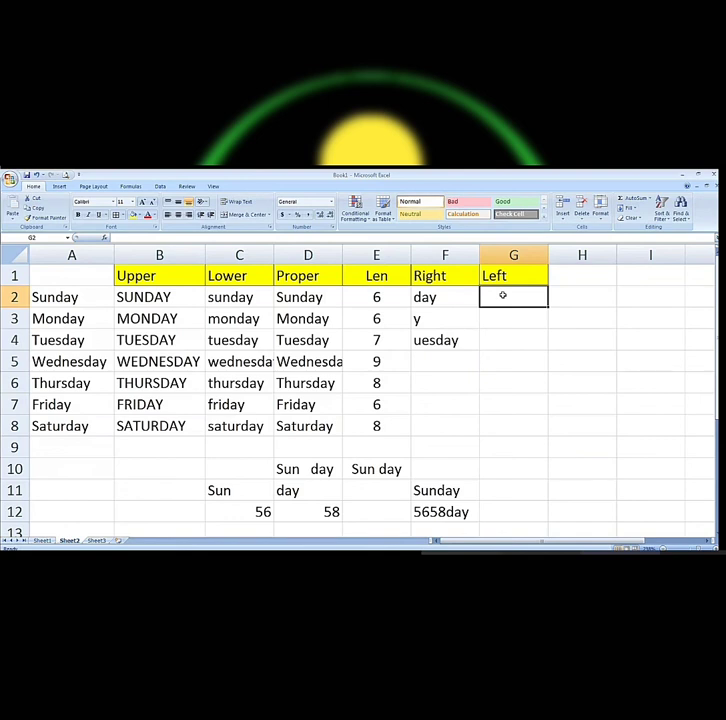
pyautogui.write('=l')
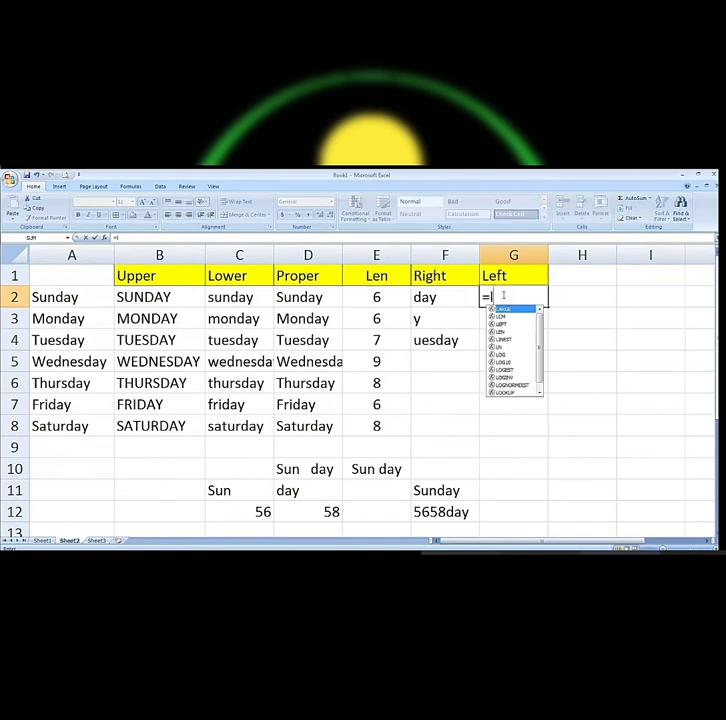
pyautogui.write('eft')
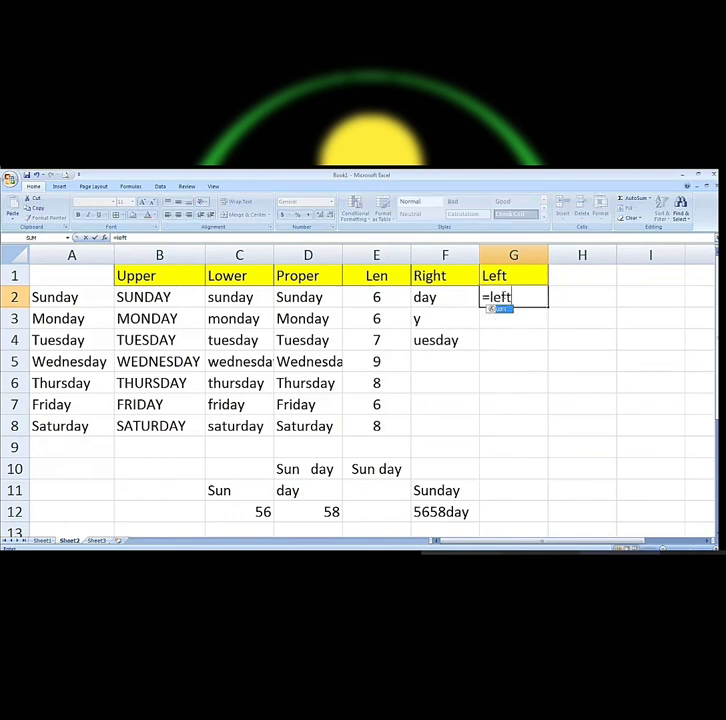
pyautogui.write('(')
pyautogui.click(40, 297)
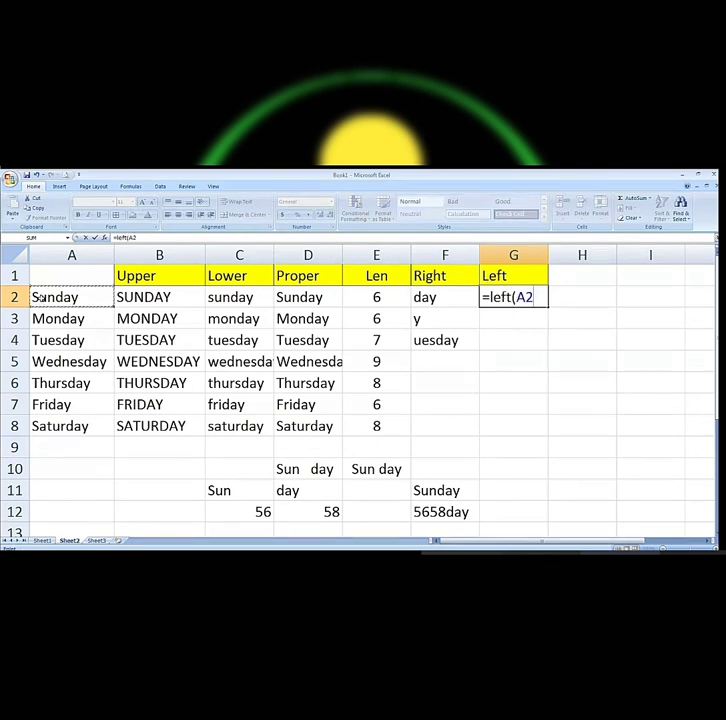
pyautogui.write(',')
pyautogui.write('1')
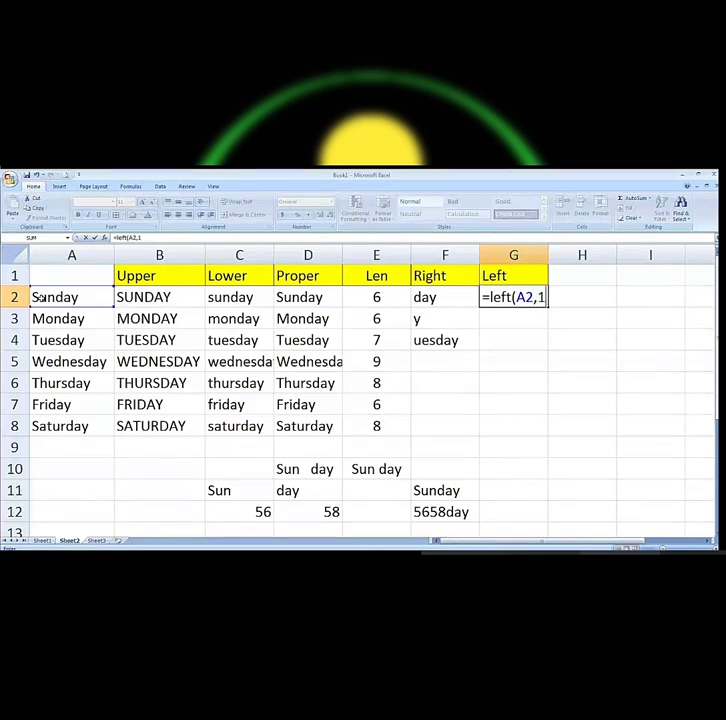
pyautogui.write(')')
pyautogui.press('Return')
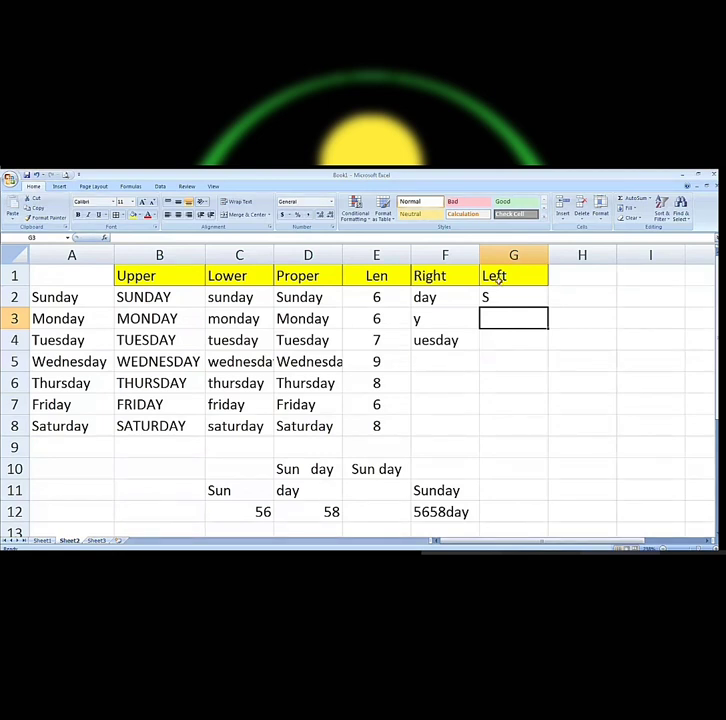
# Fill G2's LEFT formula down through G8 to show each day's first letter.
pyautogui.click(510, 297)
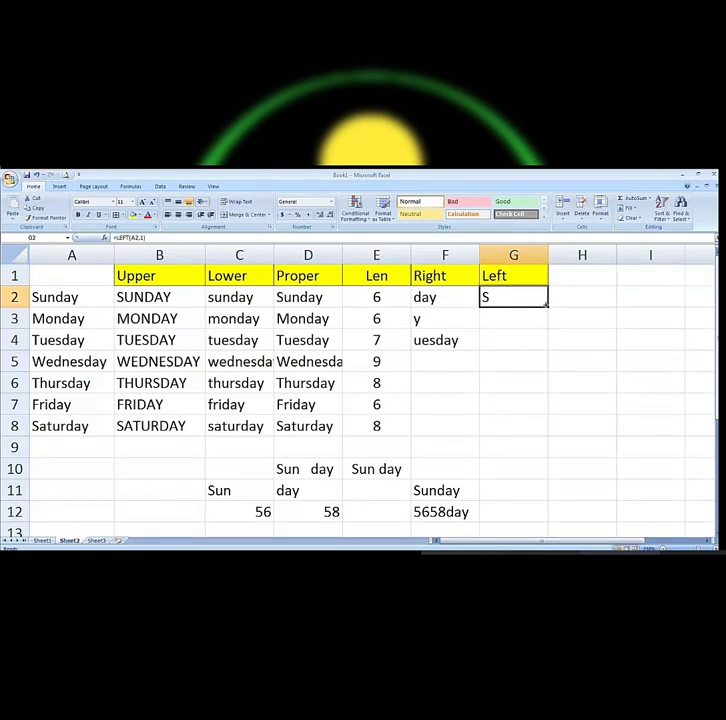
pyautogui.moveTo(547, 303); pyautogui.dragTo(536, 426)
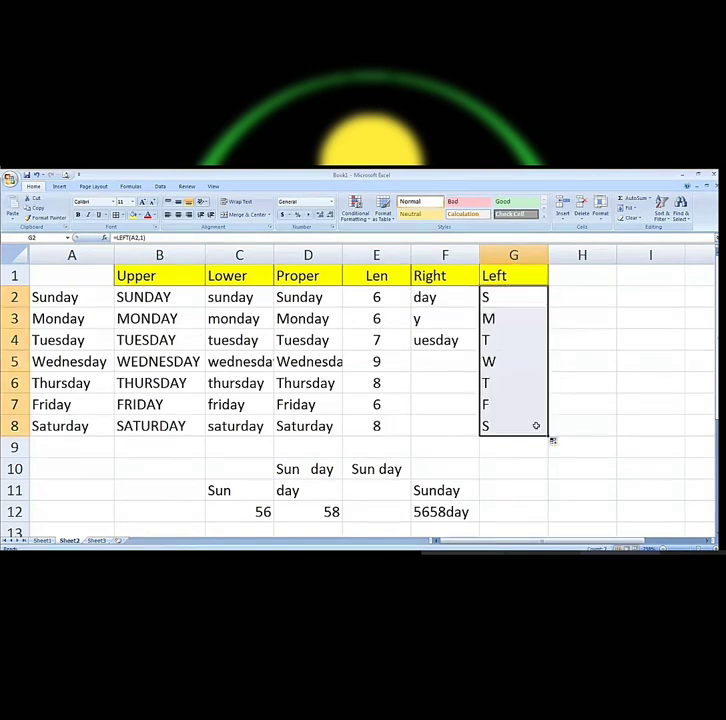
pyautogui.click(507, 298)
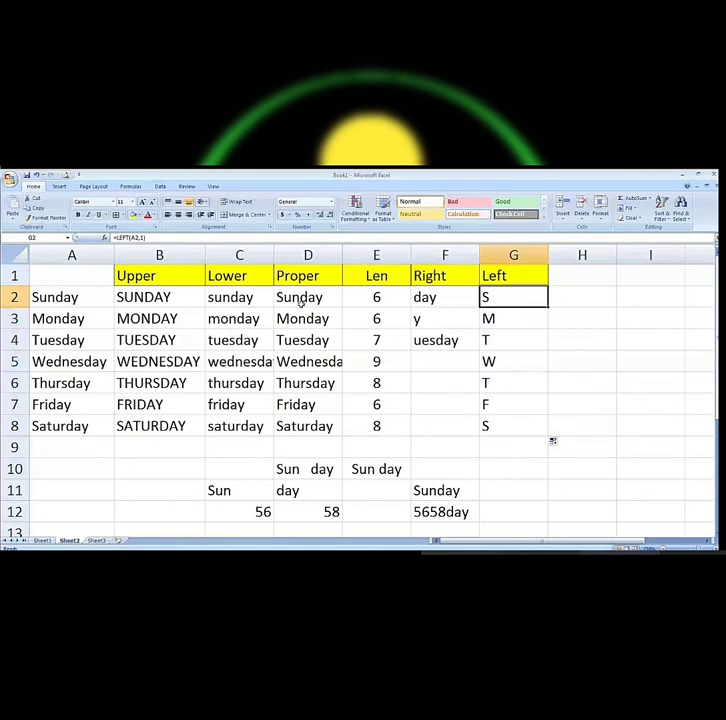
# Change G2 to =LEFT(A2,2) and fill it down through G8 for Su to Sa.
pyautogui.press('F2')
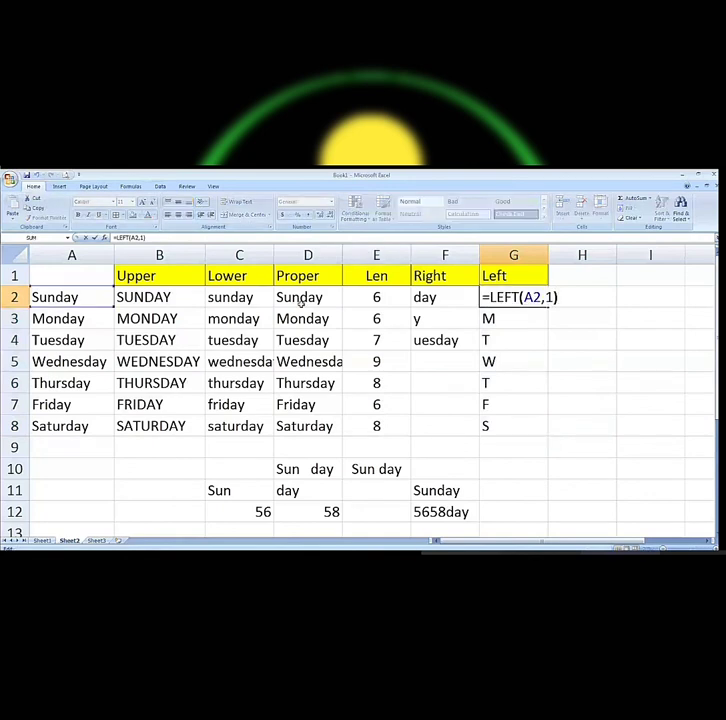
pyautogui.press('BackSpace')
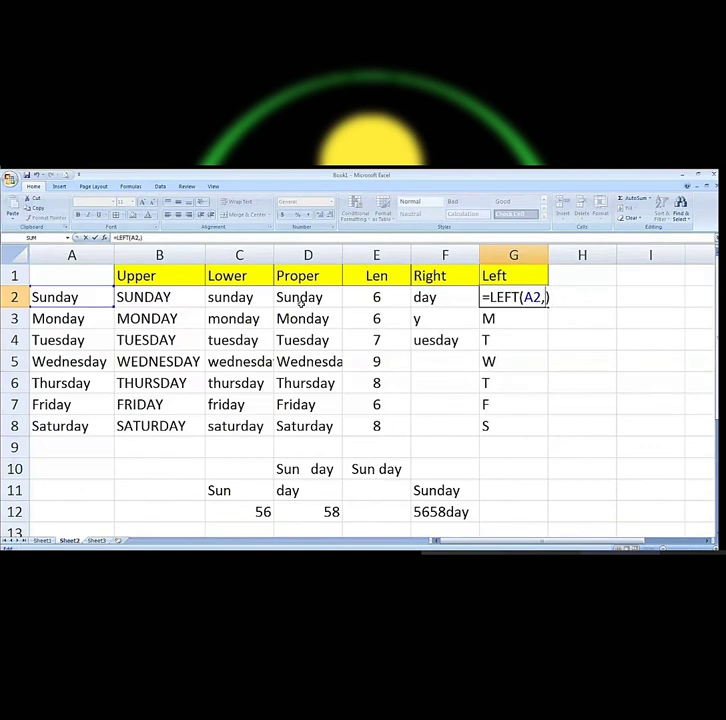
pyautogui.write('2')
pyautogui.press('Return')
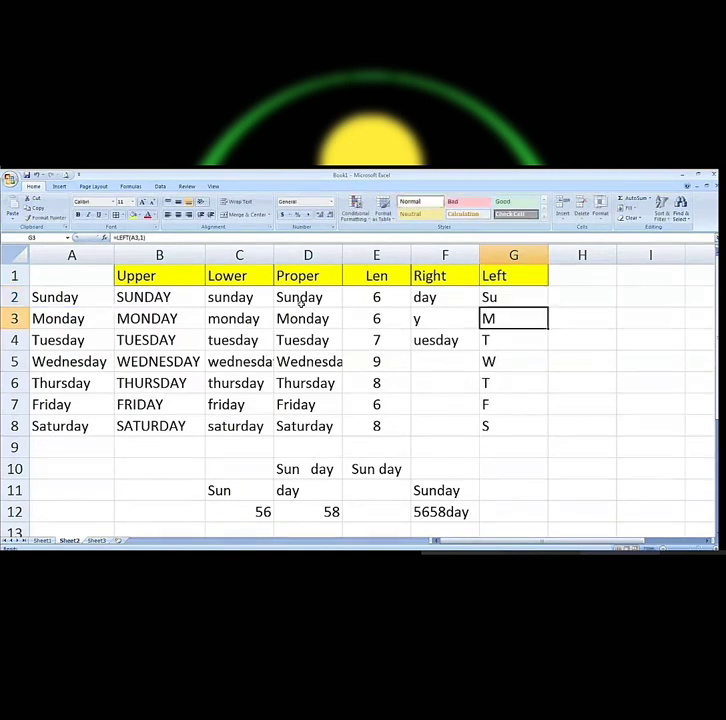
pyautogui.click(485, 297)
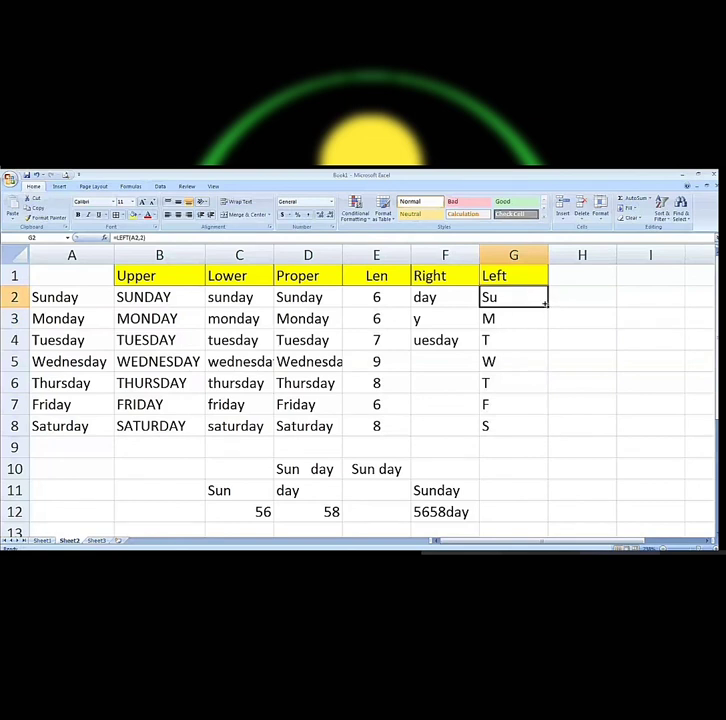
pyautogui.moveTo(543, 303); pyautogui.dragTo(538, 428)
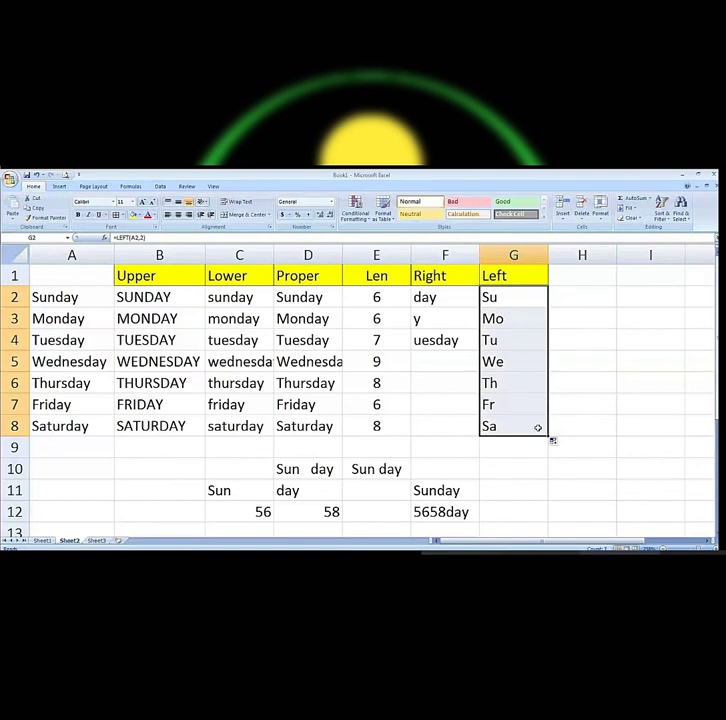